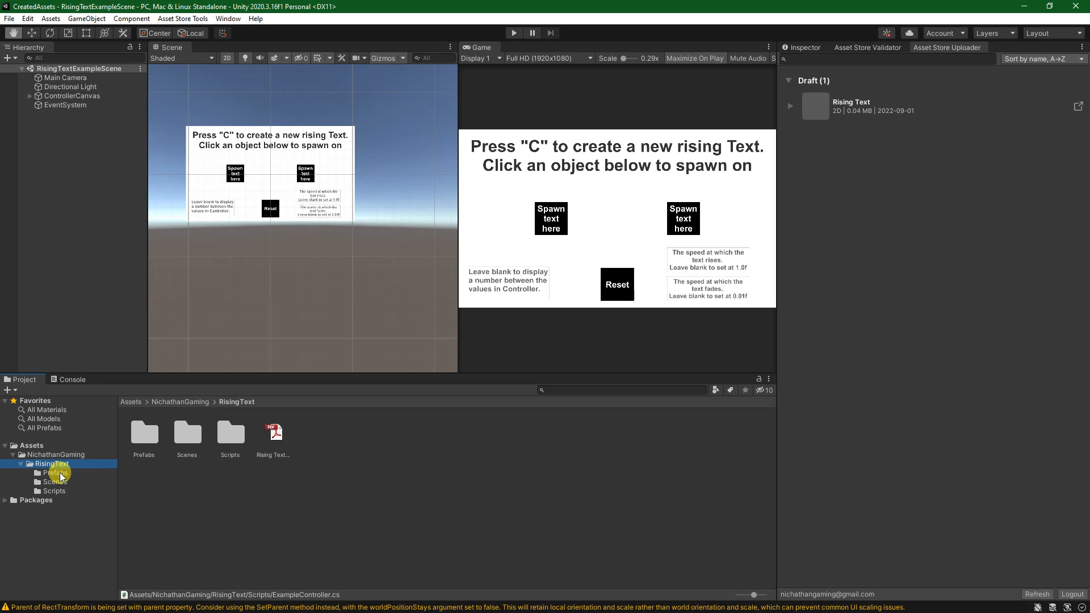
Step: Look through the Prefabs, Scenes and Scripts folders of the RisingText asset, including the RisingTextObject and RisingText scripts
click(62, 476)
click(66, 482)
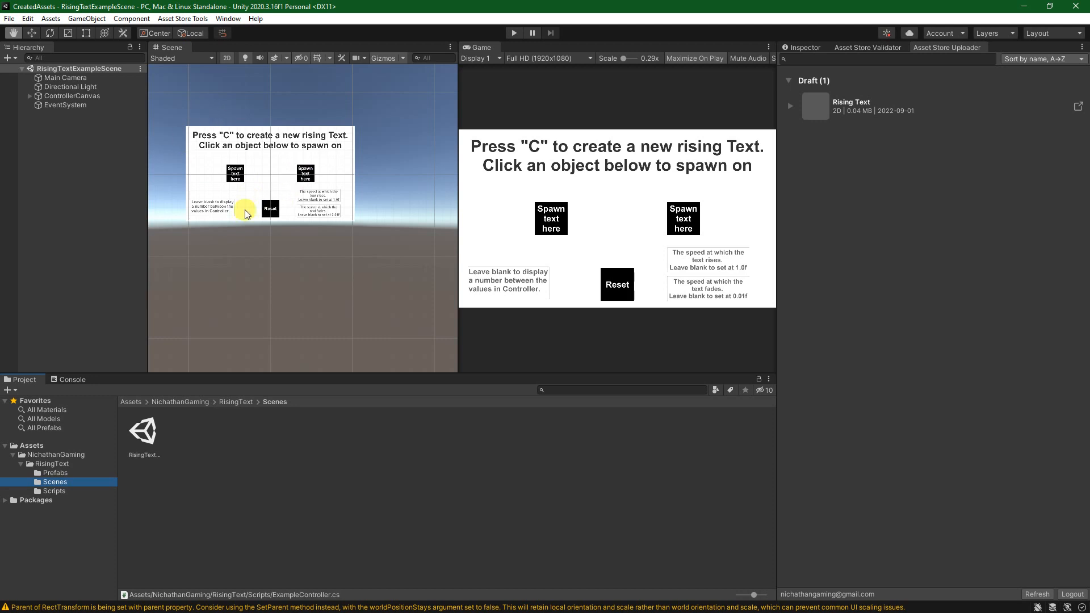
click(52, 491)
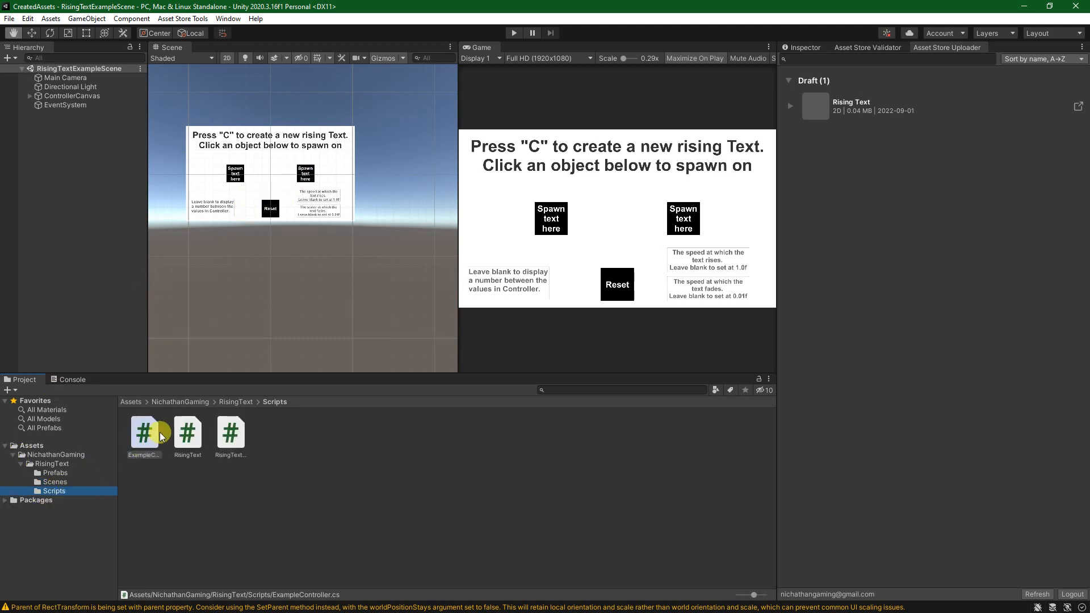
click(231, 436)
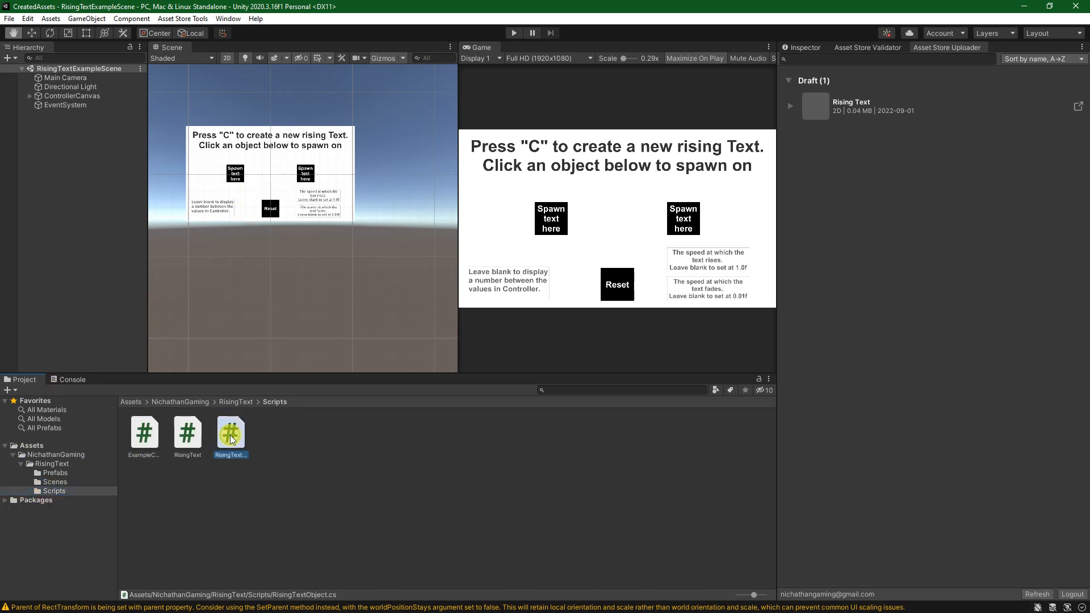
click(192, 431)
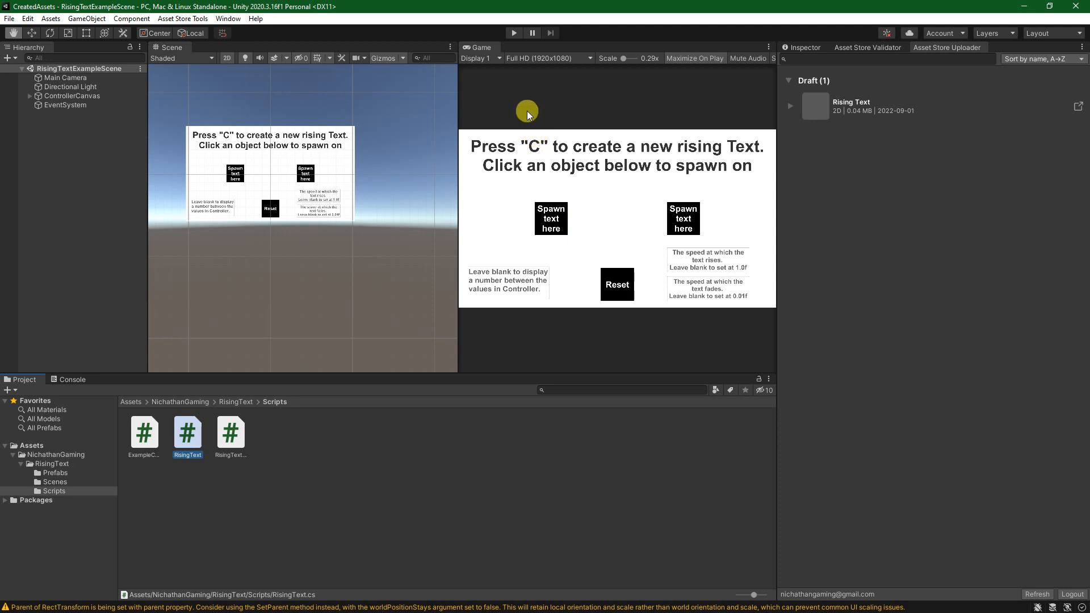
Step: Expand ControllerCanvas and examine its Example Controller and Rising Text script settings
click(60, 96)
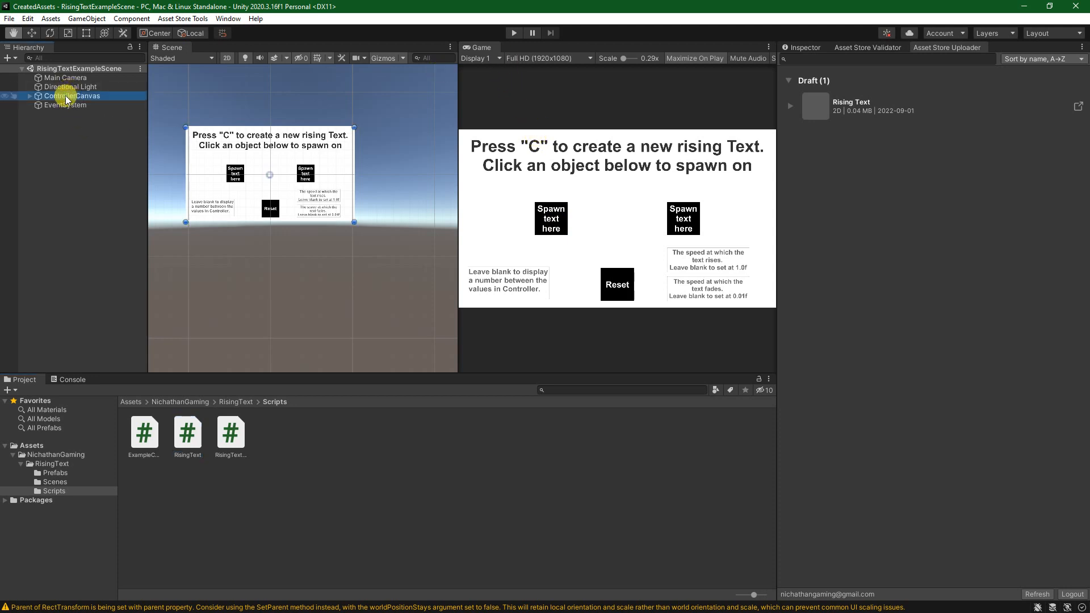
click(31, 95)
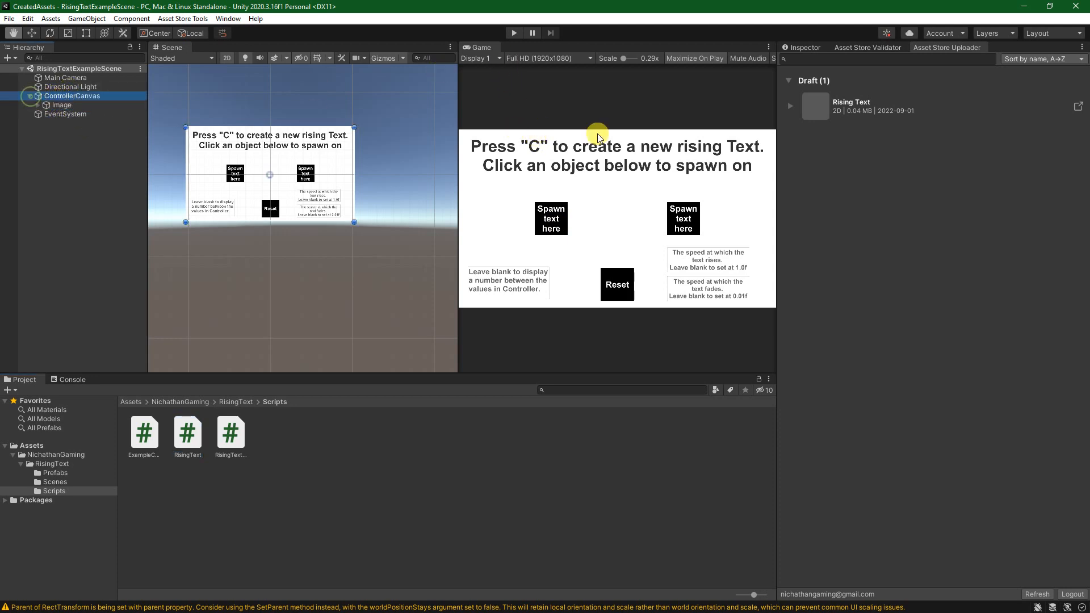
click(795, 47)
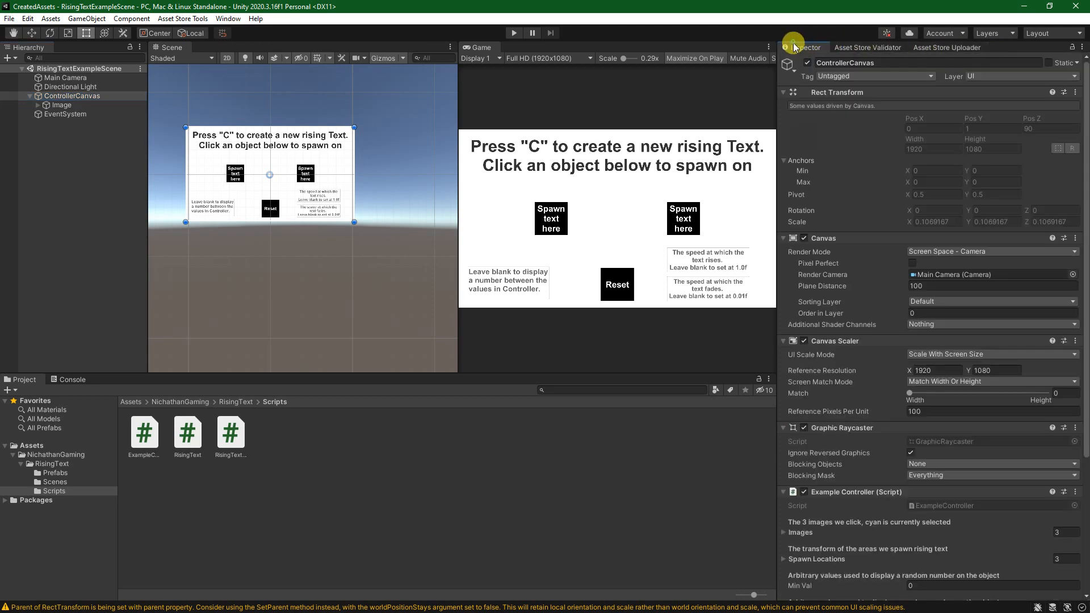
scroll(902, 228, down, 5)
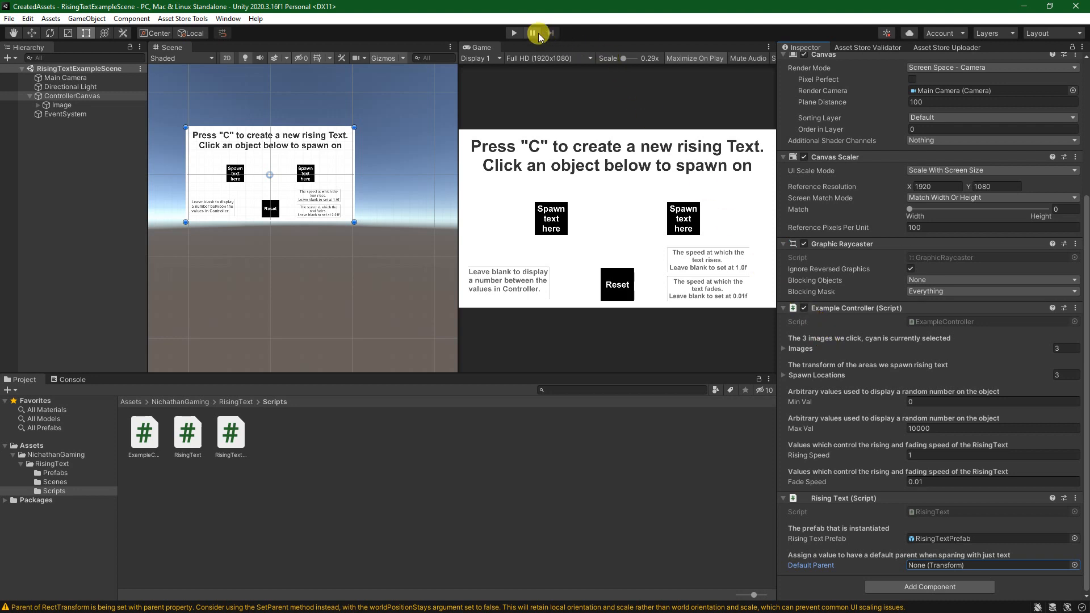
Step: Turn off Maximize On Play, widen the Game view and run the example scene
click(695, 57)
drag(462, 68, 314, 68)
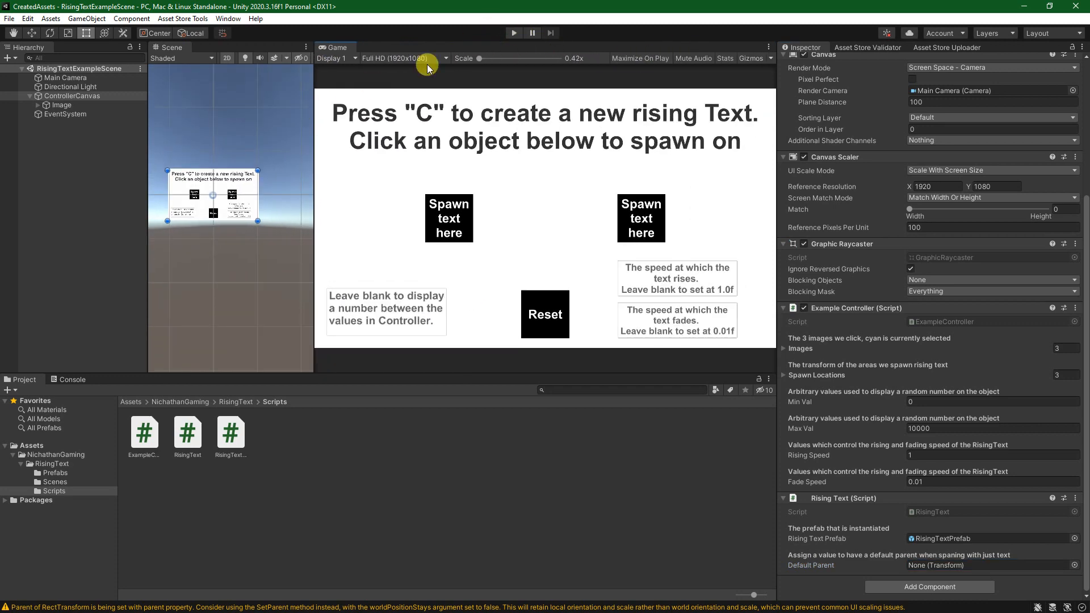
click(512, 33)
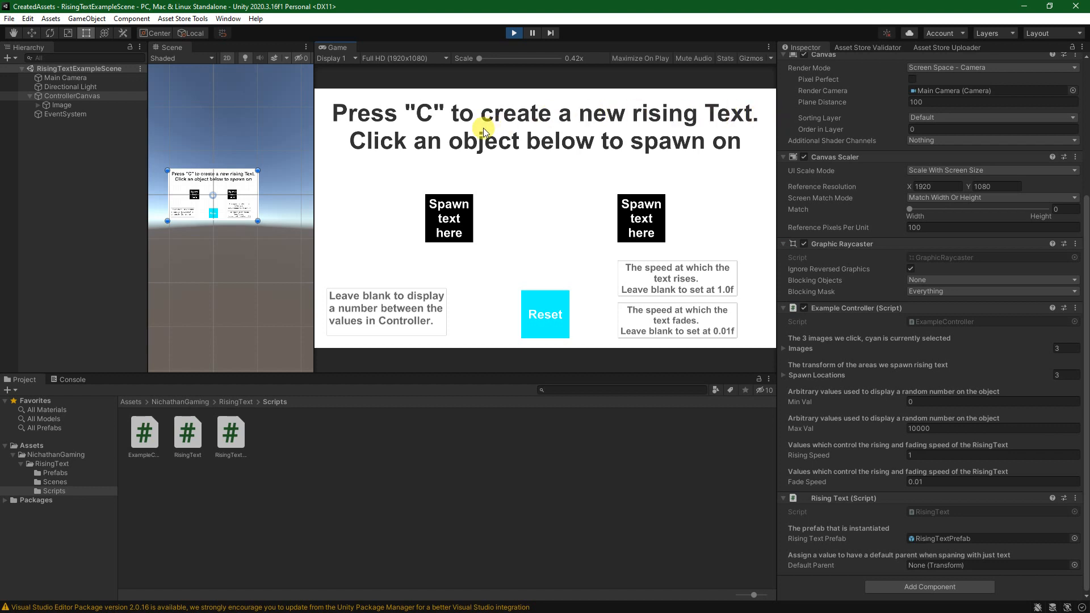
Step: Expand the canvas's Image object in the hierarchy and spawn a series of rising texts with the Reset square active
click(36, 97)
click(38, 105)
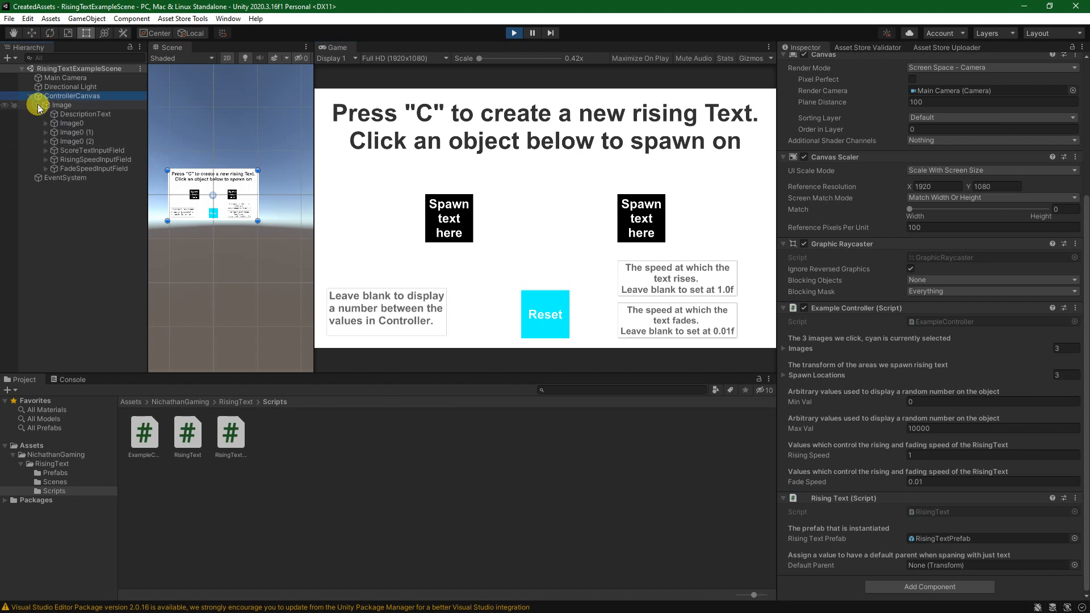
click(522, 187)
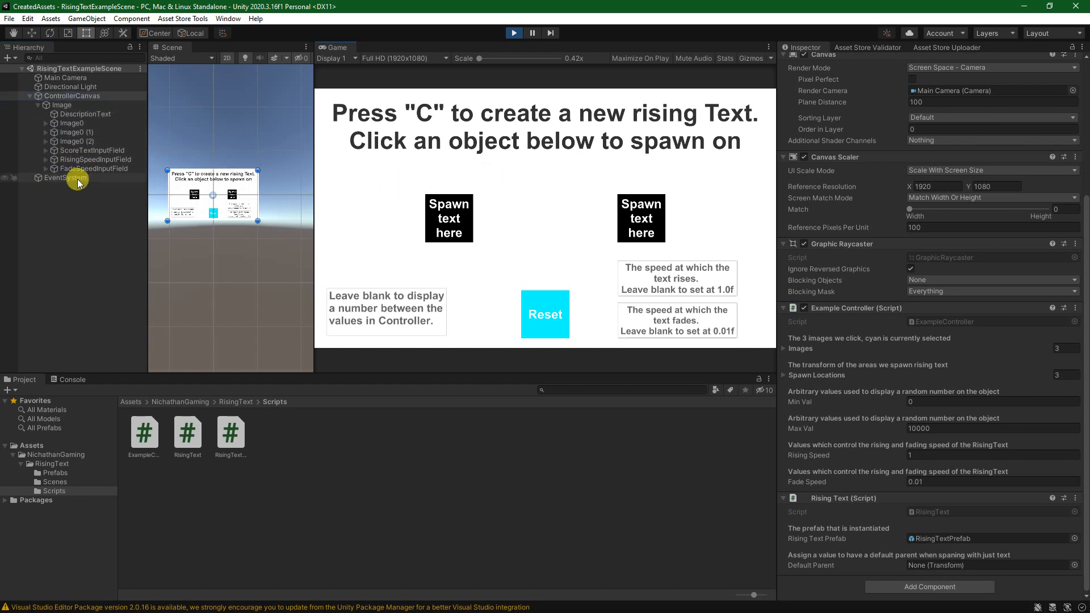
key(c)
key(c)
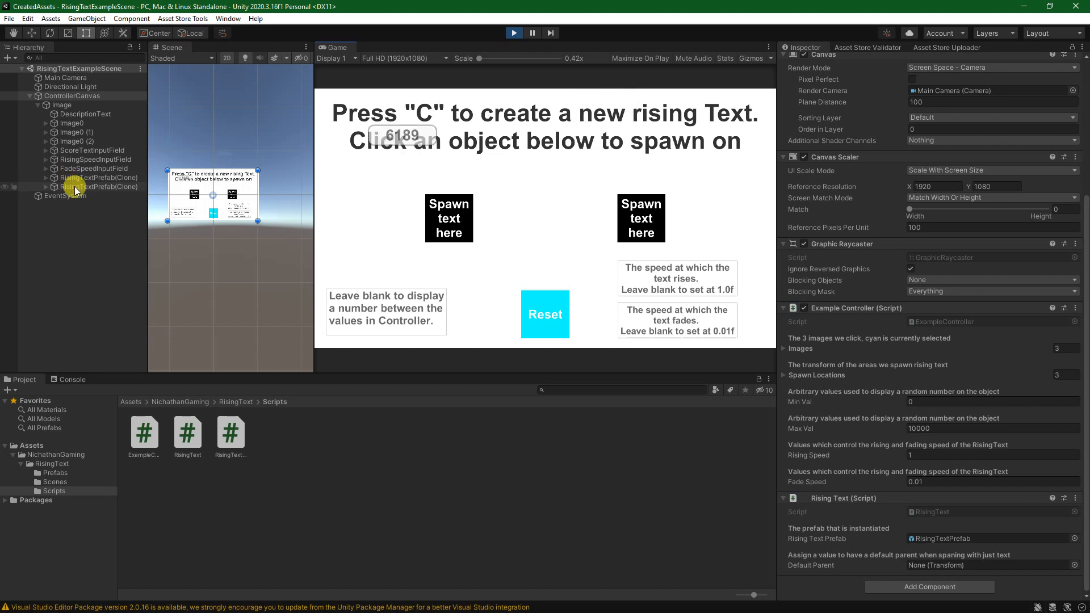
key(c)
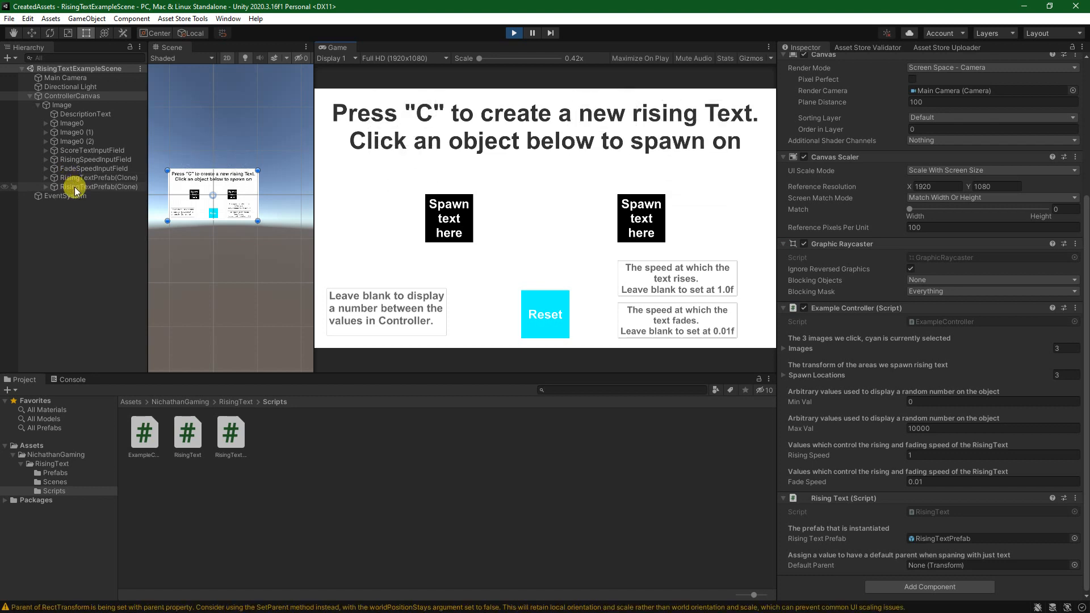
key(c)
key(c)
key(c)
key(c)
key(c)
key(c)
key(c)
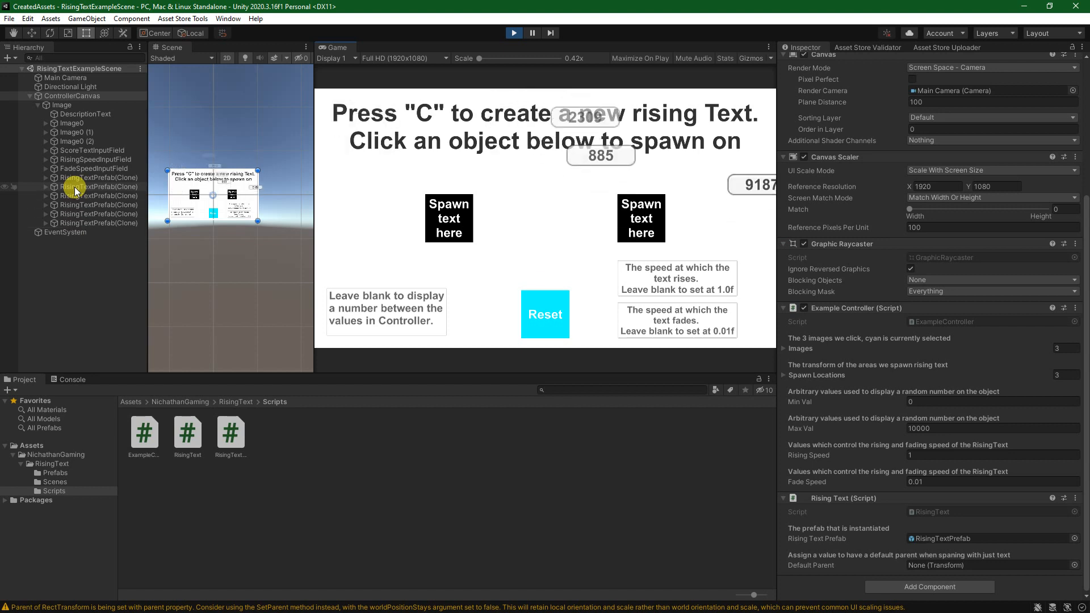
key(c)
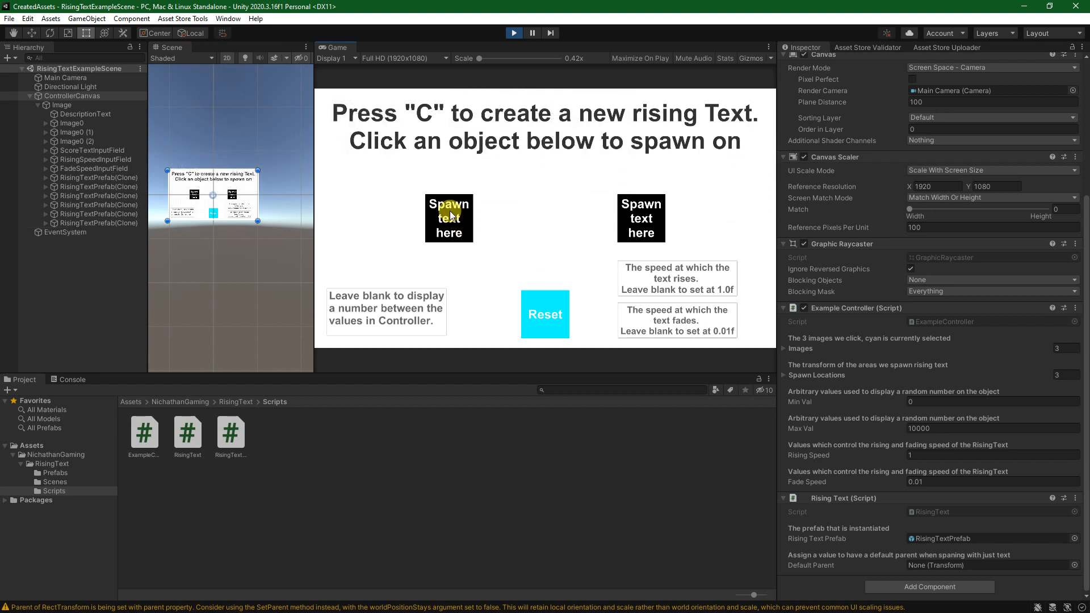
Step: Make the left "Spawn text here" square the spawn target and spawn several rising texts on it
click(466, 232)
key(c)
key(c)
key(c)
key(c)
key(c)
key(c)
key(c)
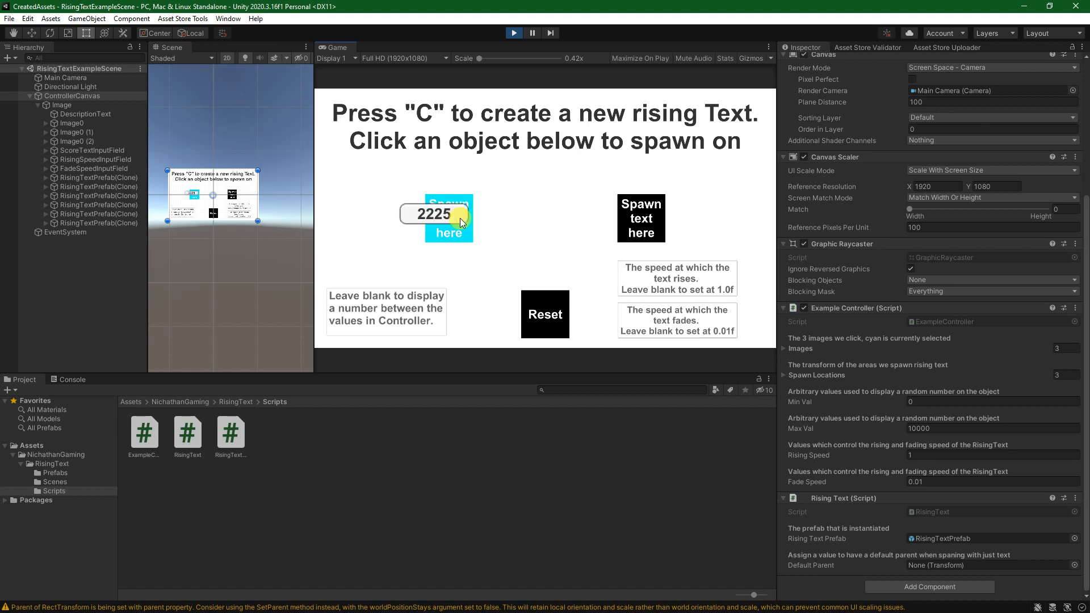
Step: Switch the spawn target to the right "Spawn text here" square and spawn a run of rising texts
click(650, 223)
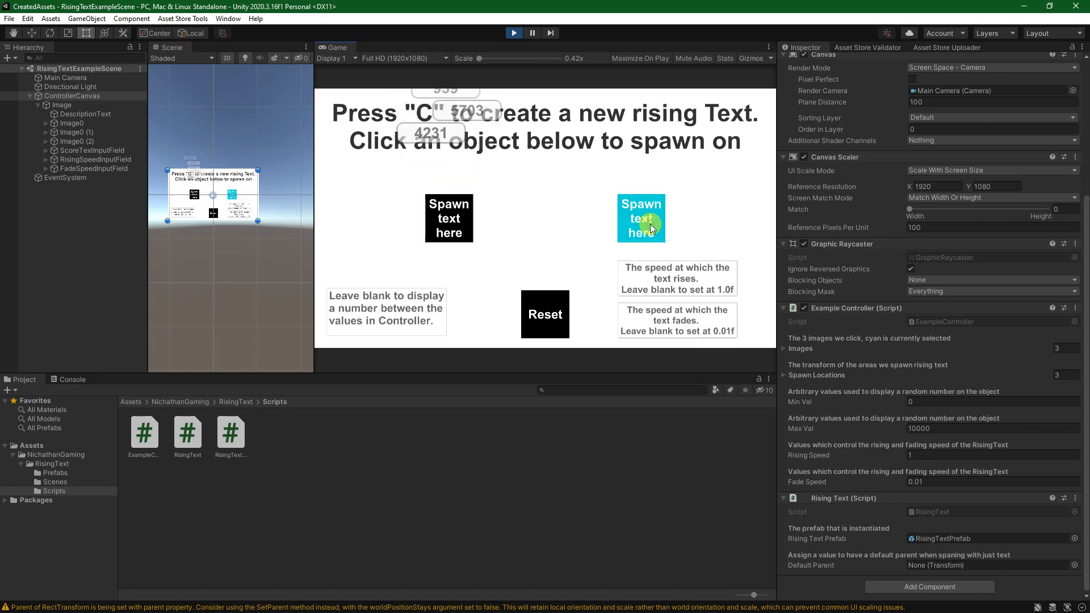
key(c)
key(c)
key(c)
key(c)
key(c)
key(c)
key(c)
key(c)
key(c)
key(c)
key(c)
key(c)
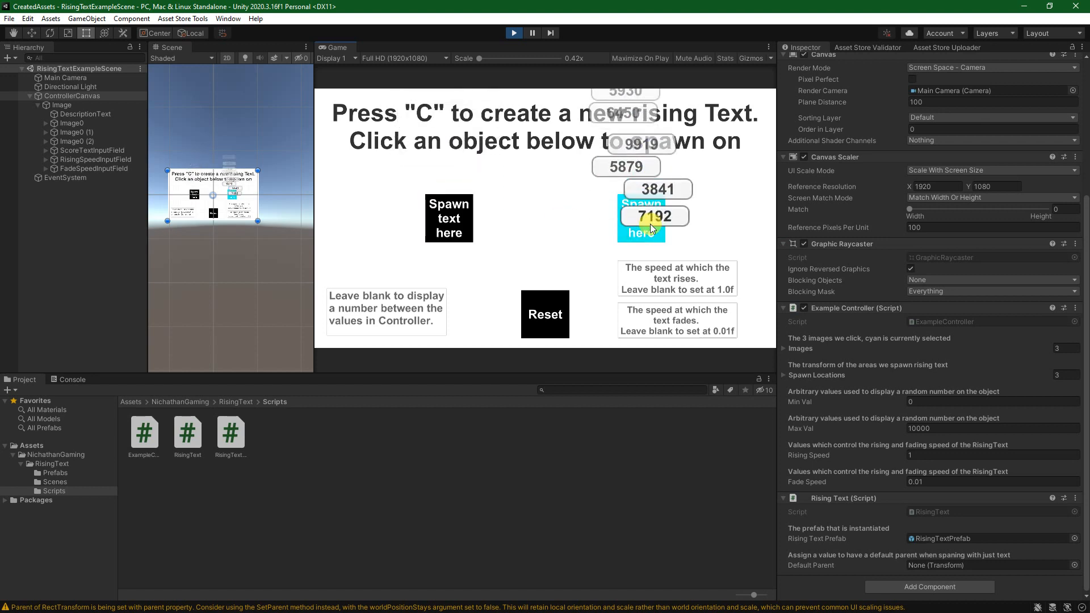
key(c)
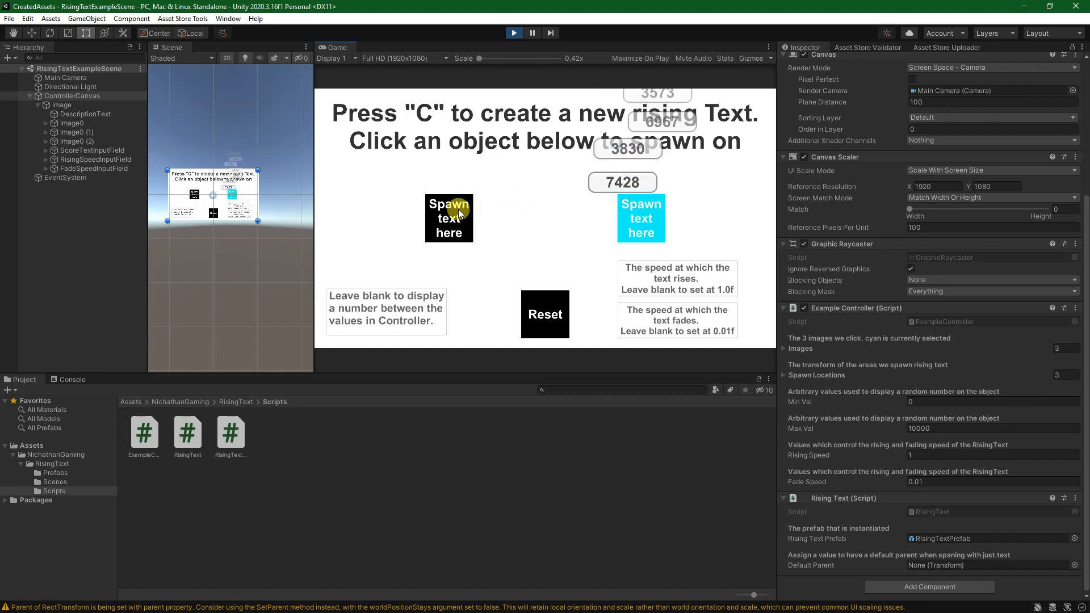
Step: Switch the spawn target back to the left "Spawn text here" square and spawn a long run of rising texts
click(461, 216)
key(c)
key(c)
key(c)
key(c)
key(c)
key(c)
key(c)
key(c)
key(c)
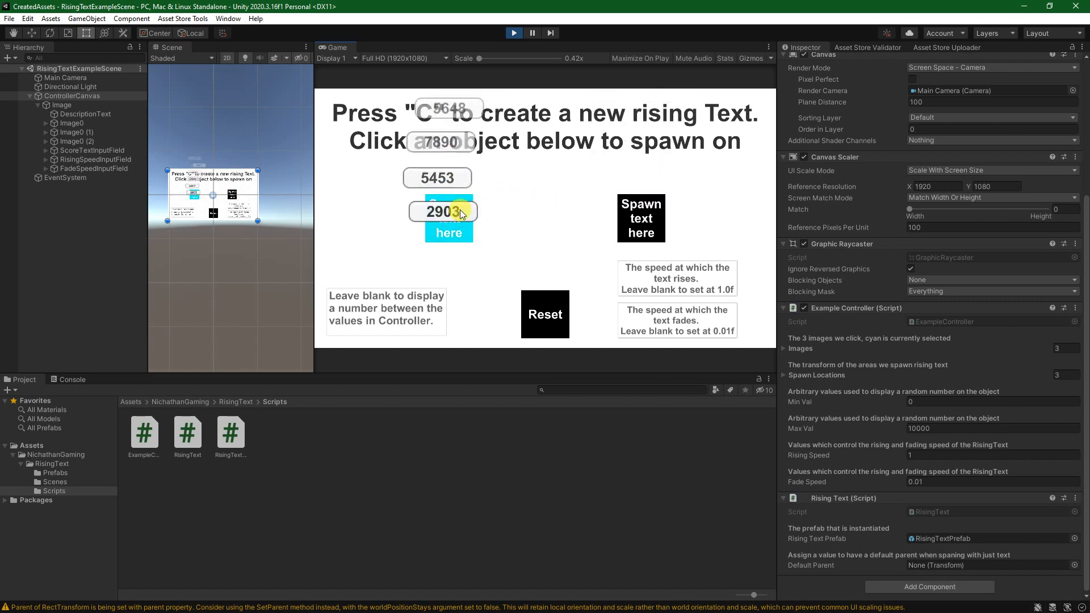
key(c)
key(c)
key(c)
key(c)
key(c)
key(c)
key(c)
key(c)
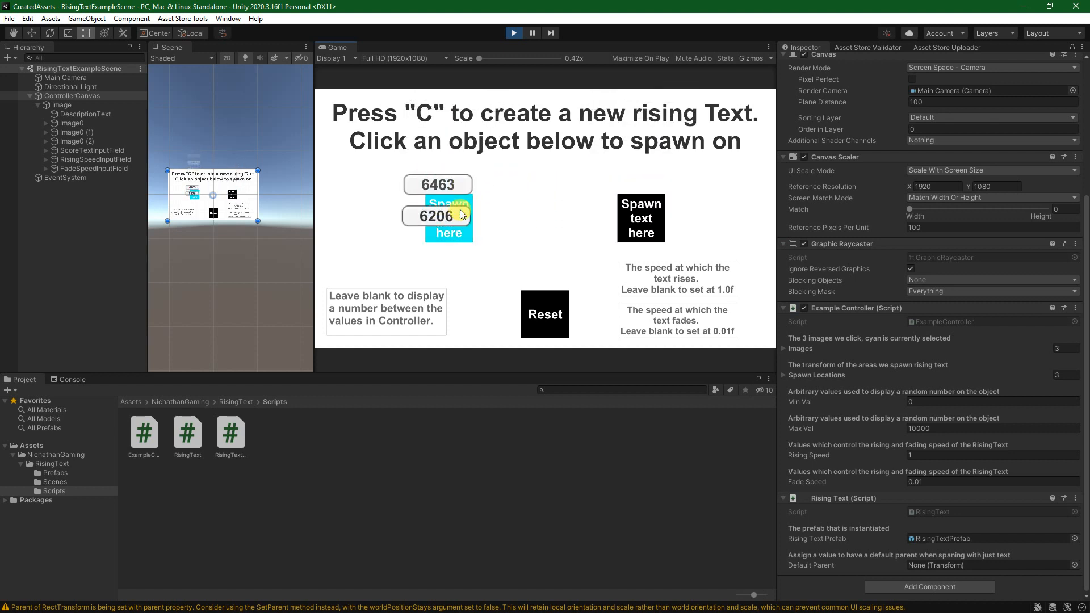
key(c)
key(c)
key(c)
key(c)
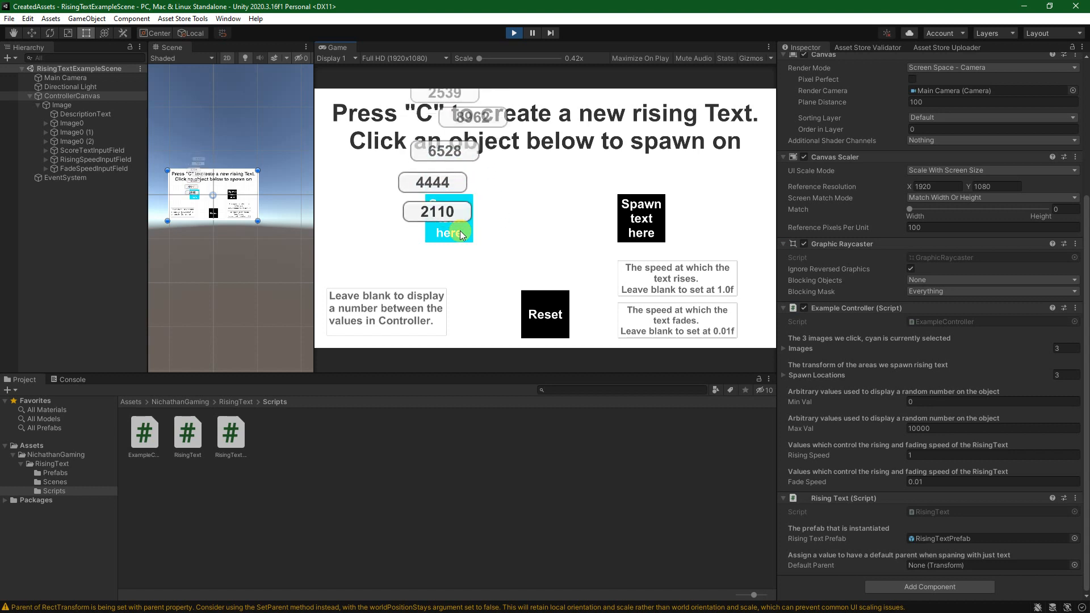
key(c)
key(c)
key(c)
key(c)
key(c)
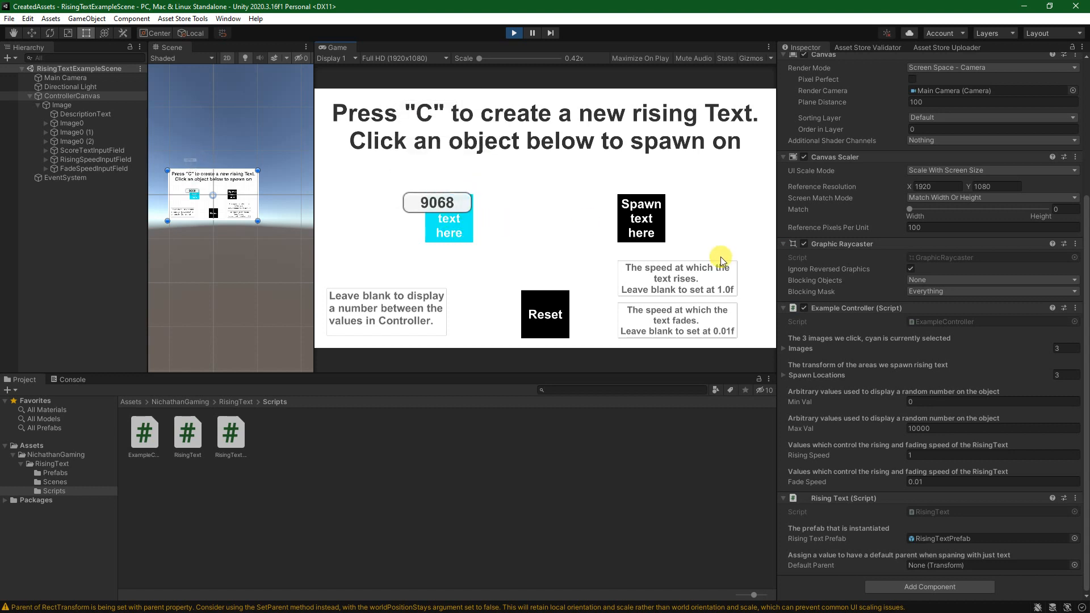
Step: Reset the spawn target and spawn several rising texts without a chosen square
click(555, 304)
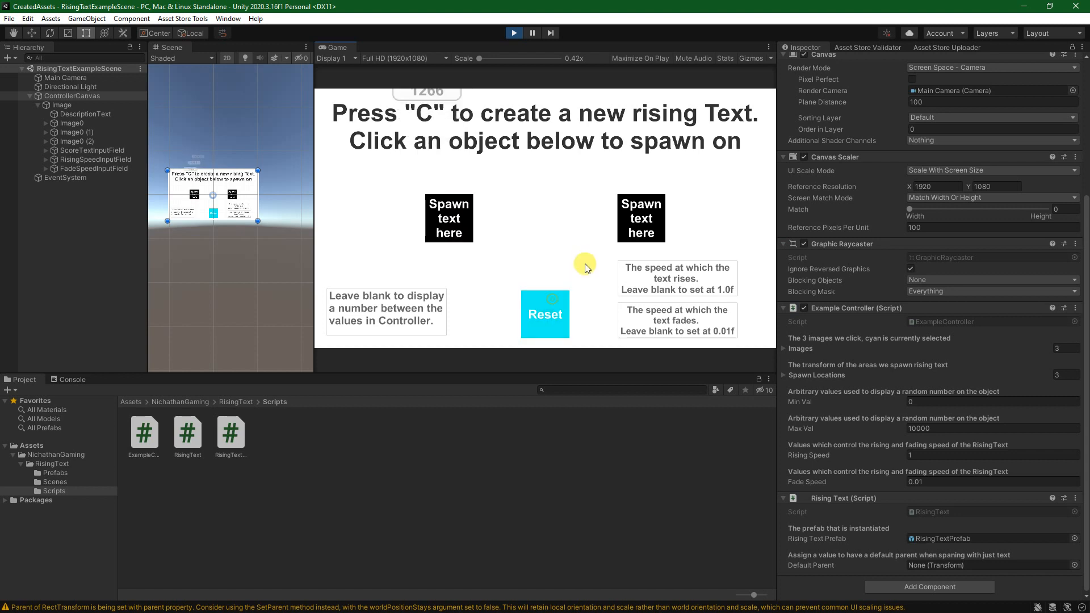
key(c)
key(c)
key(c)
key(c)
key(c)
key(c)
key(c)
key(c)
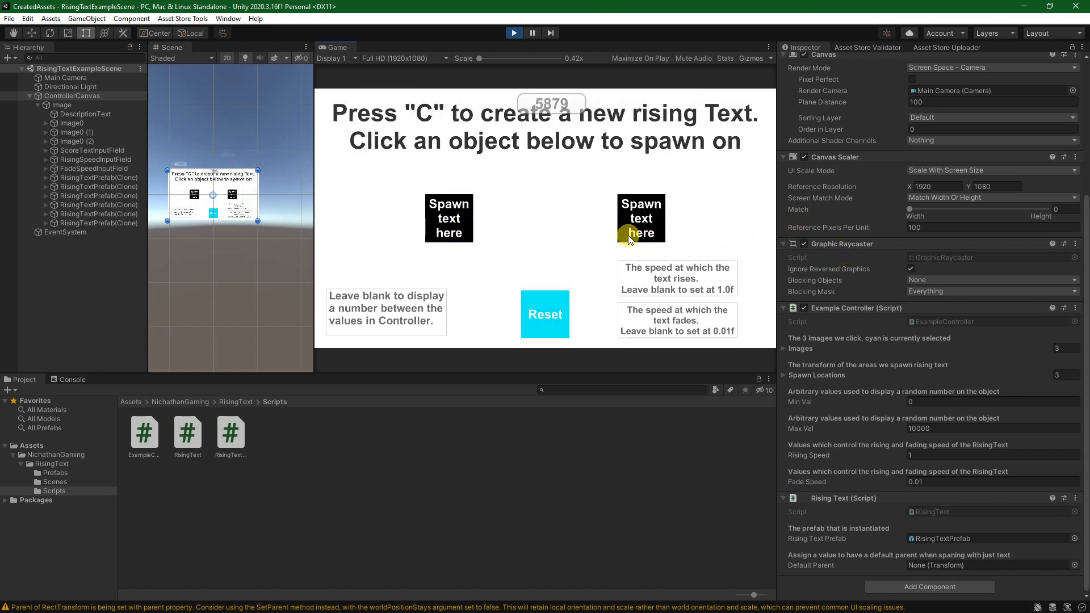
Step: Set the displayed text to "added text" and spawn several rising texts with it
click(388, 311)
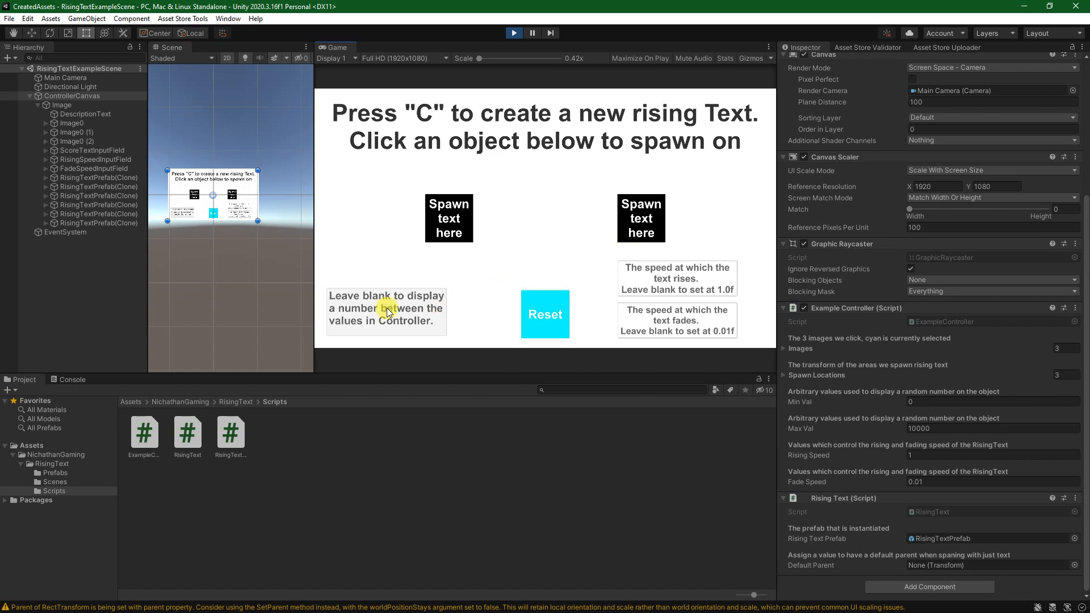
text(added)
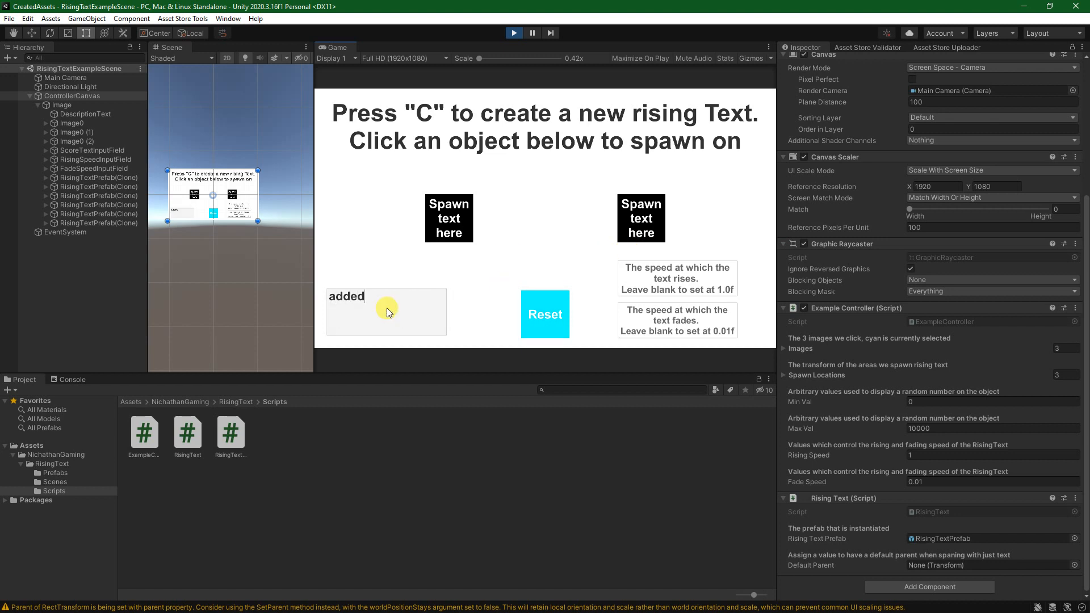
text( text)
click(532, 238)
key(c)
key(c)
key(c)
key(c)
key(c)
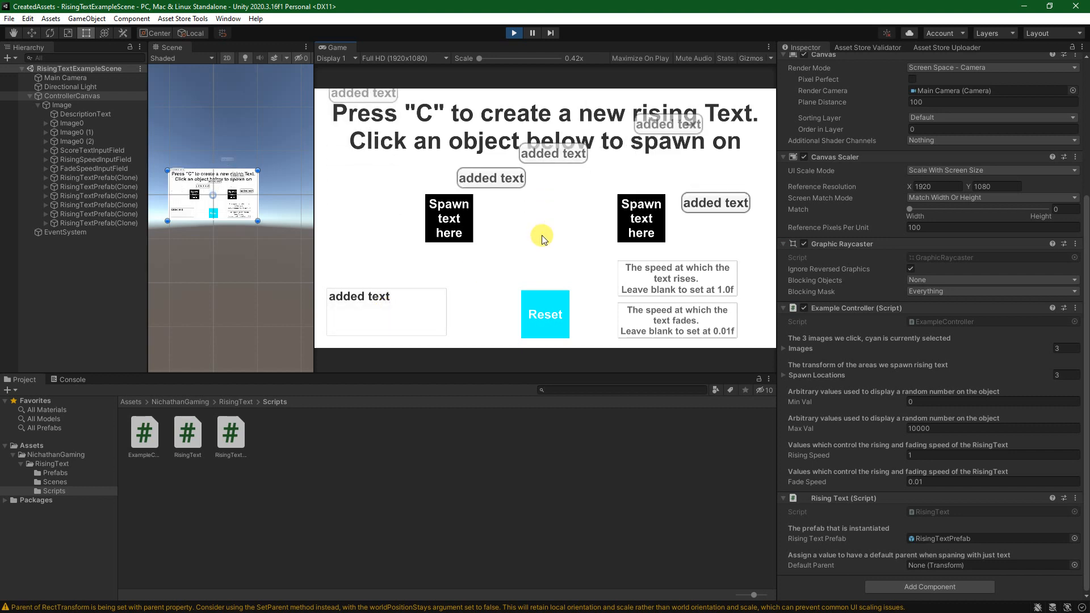
Step: Replace the displayed text with "Great!" and spawn rising texts with it
click(401, 310)
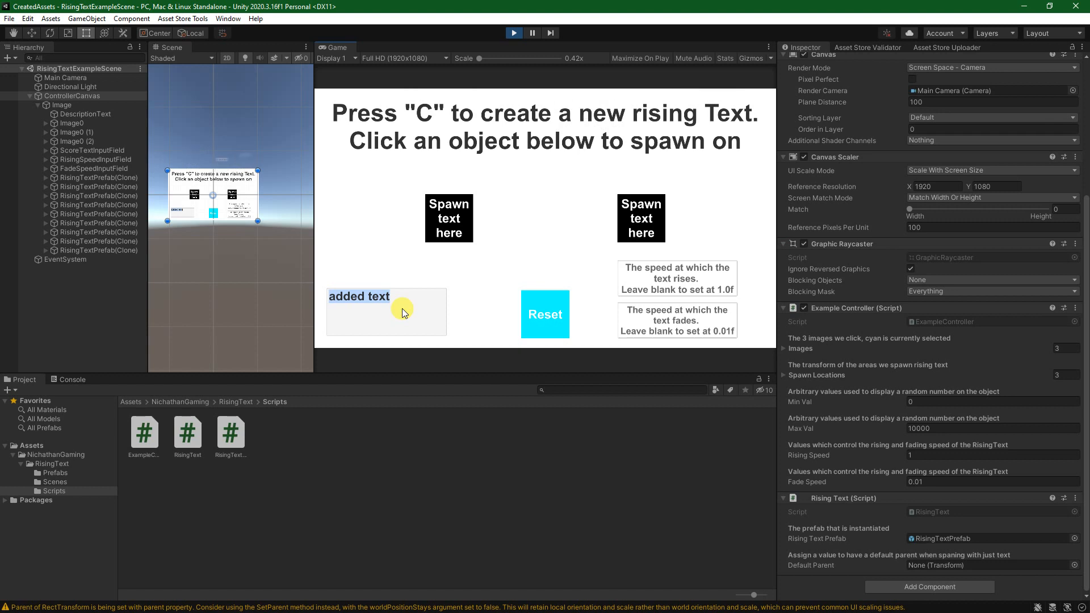
text(Great)
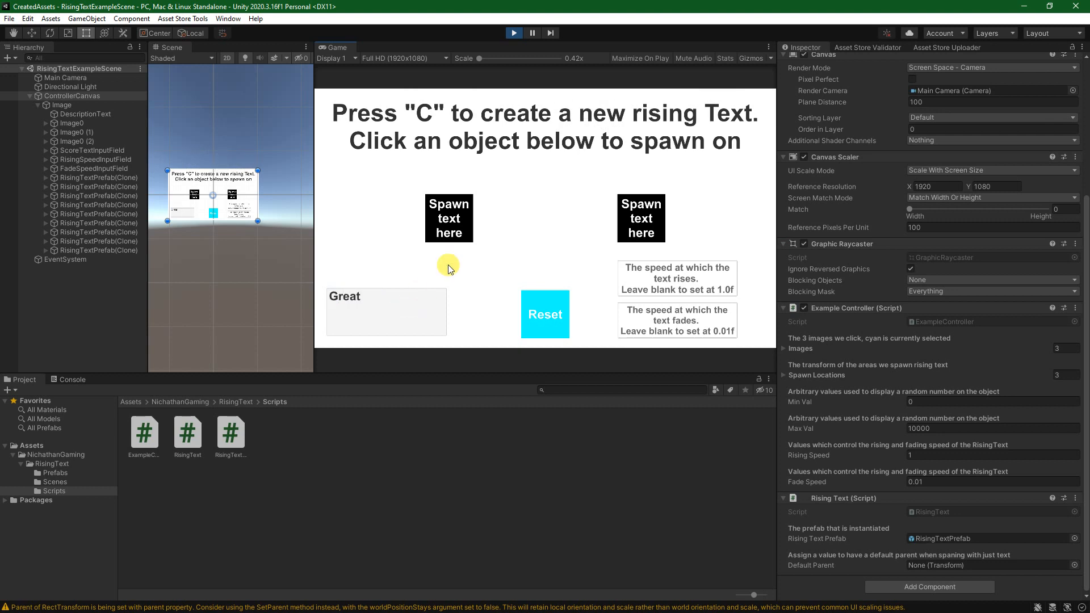
text(!)
click(518, 234)
key(c)
key(c)
Step: Replace the displayed text with "Perfect!" and try to spawn three rising texts with it
click(418, 301)
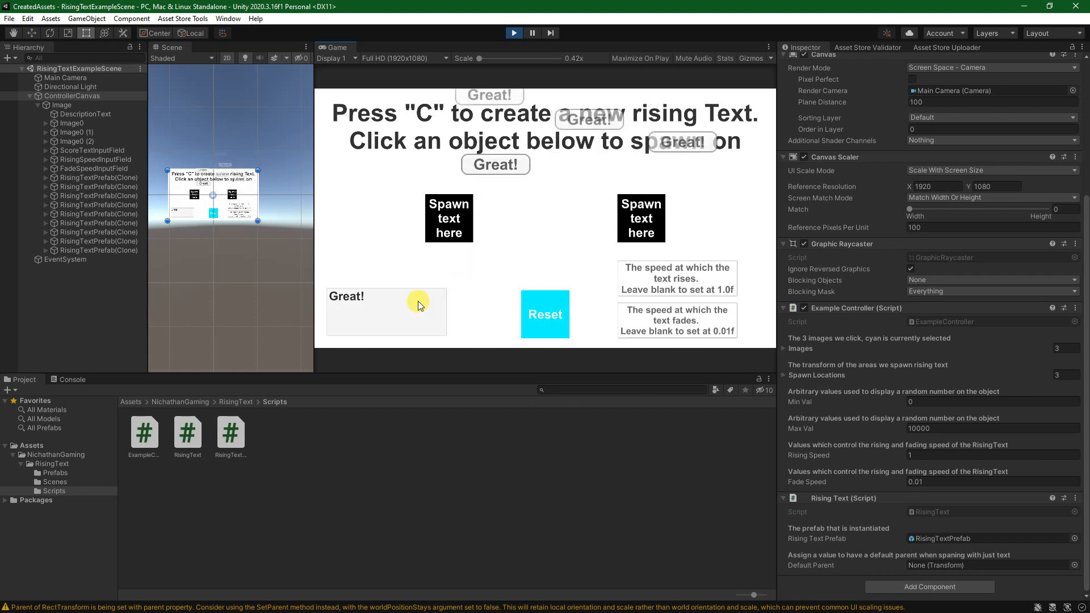
text(Pe)
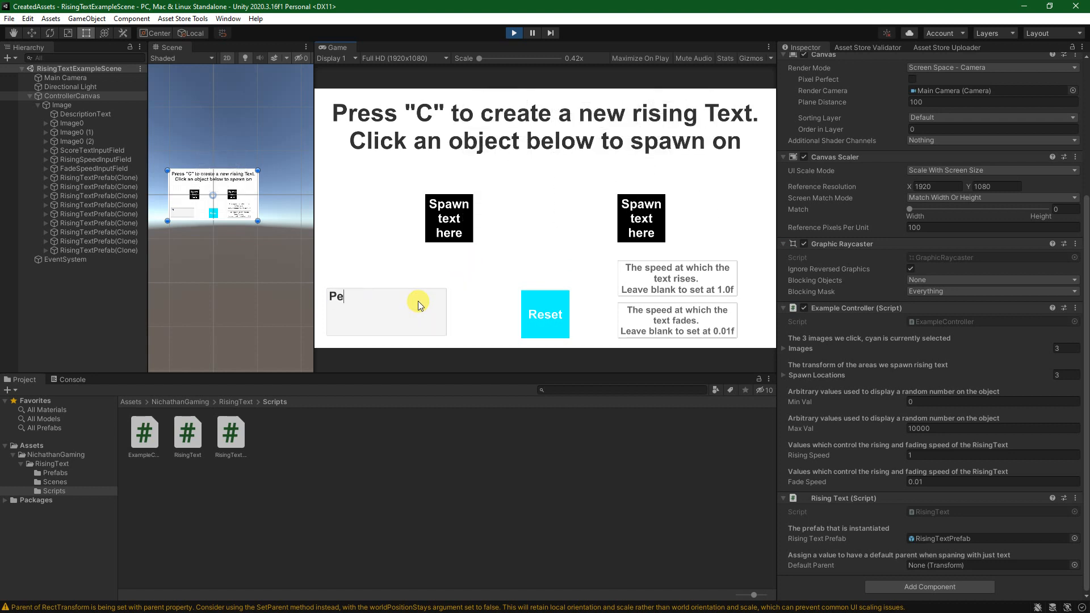
text(rfect!)
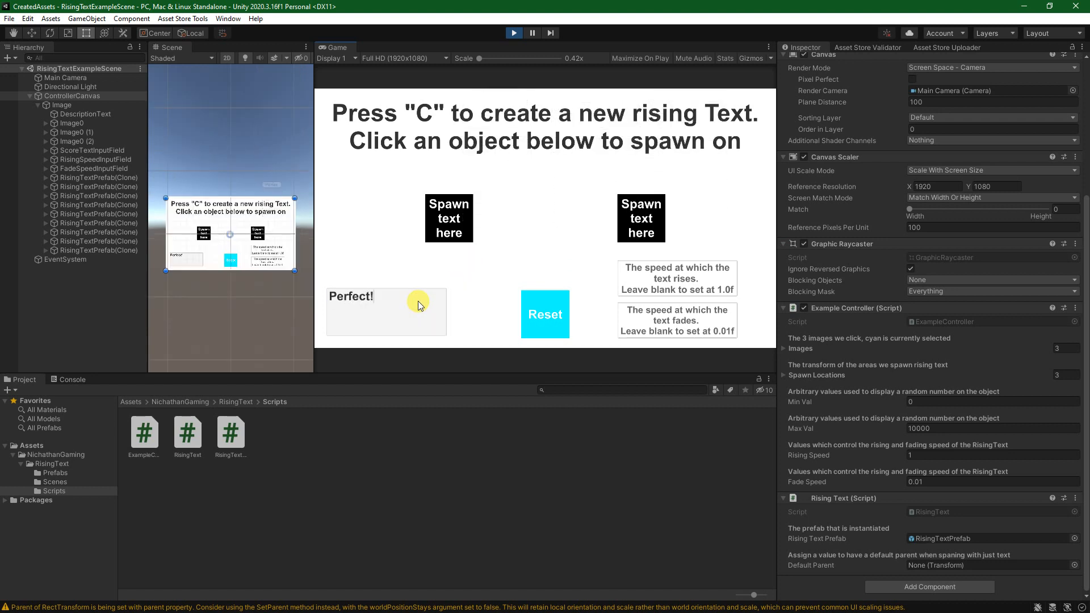
click(539, 243)
text(ccc)
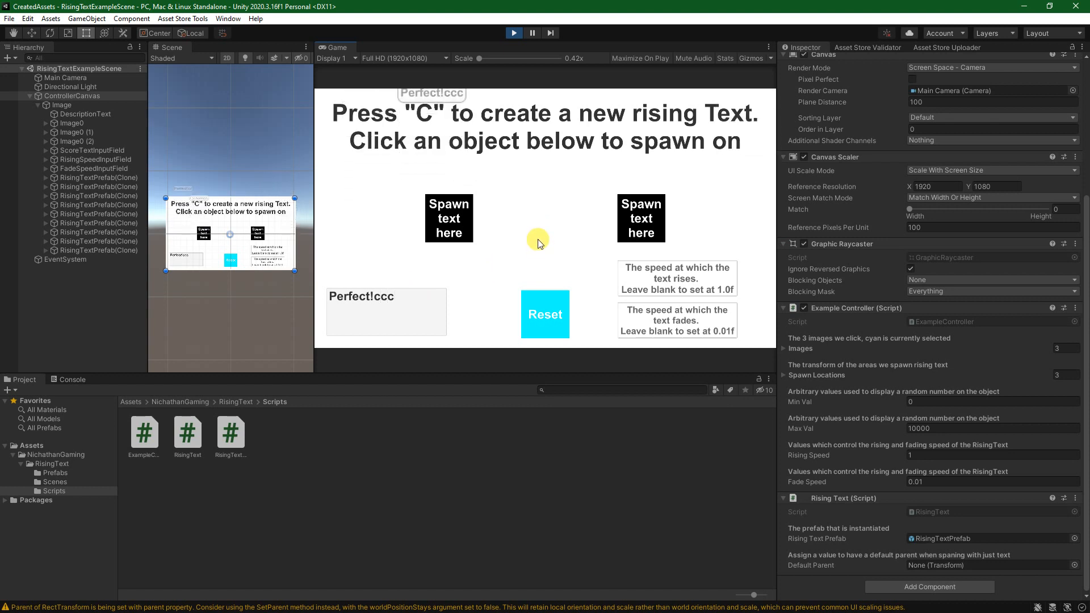
Step: Clear the stray letters after "Perfect!" and spawn rising texts at a rising speed of 1
key(BackSpace)
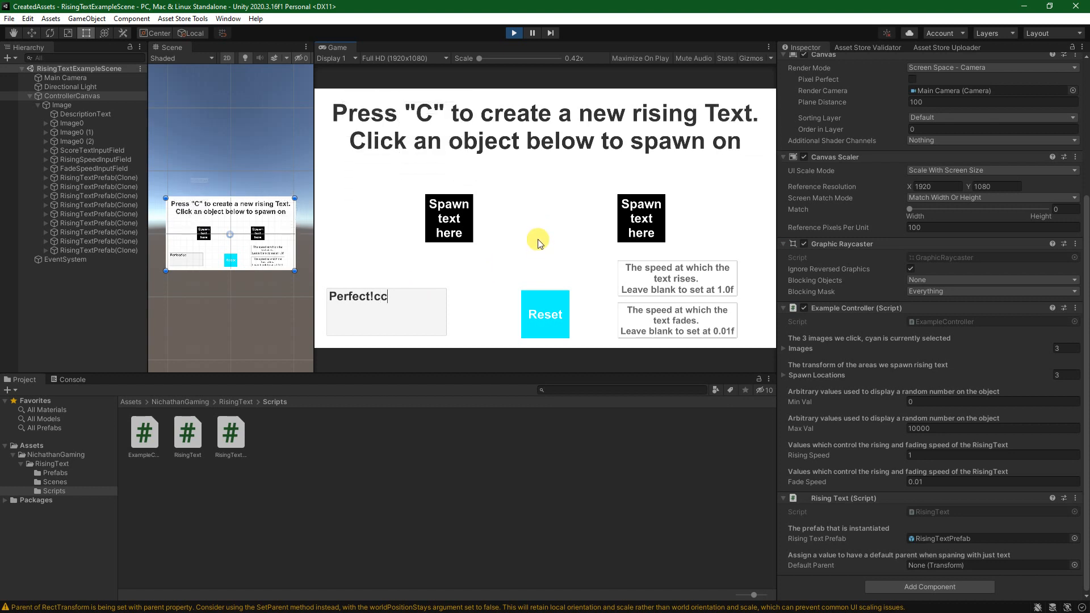
click(641, 278)
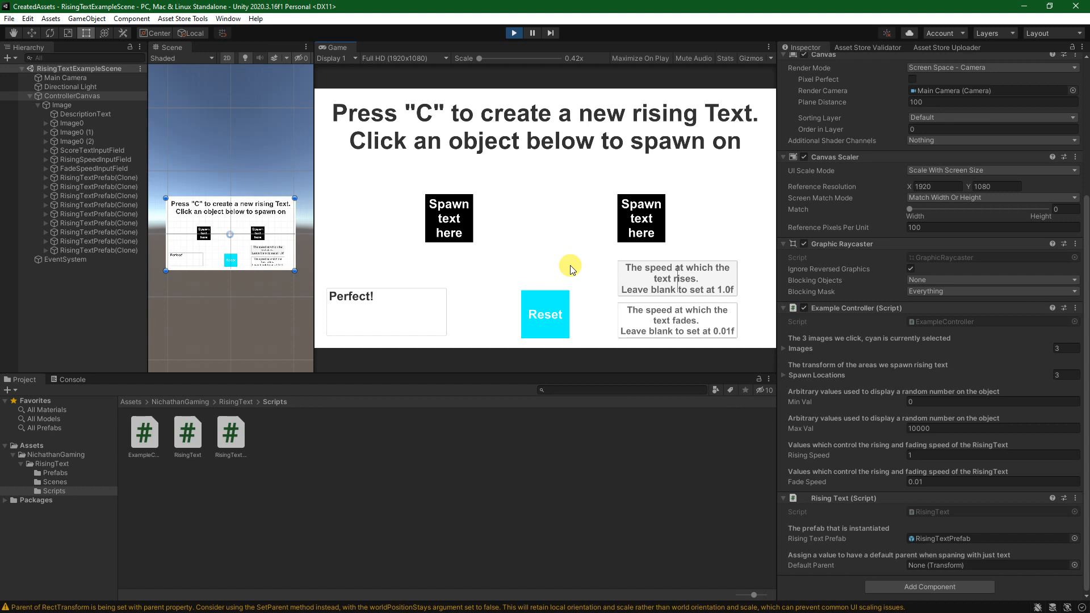
text(1)
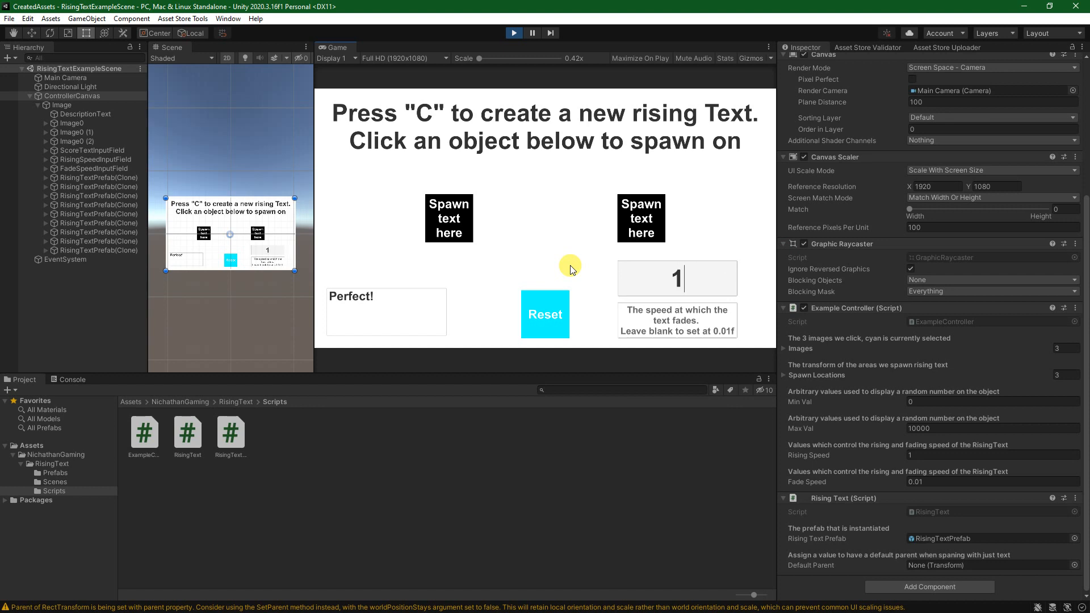
click(570, 265)
key(c)
key(c)
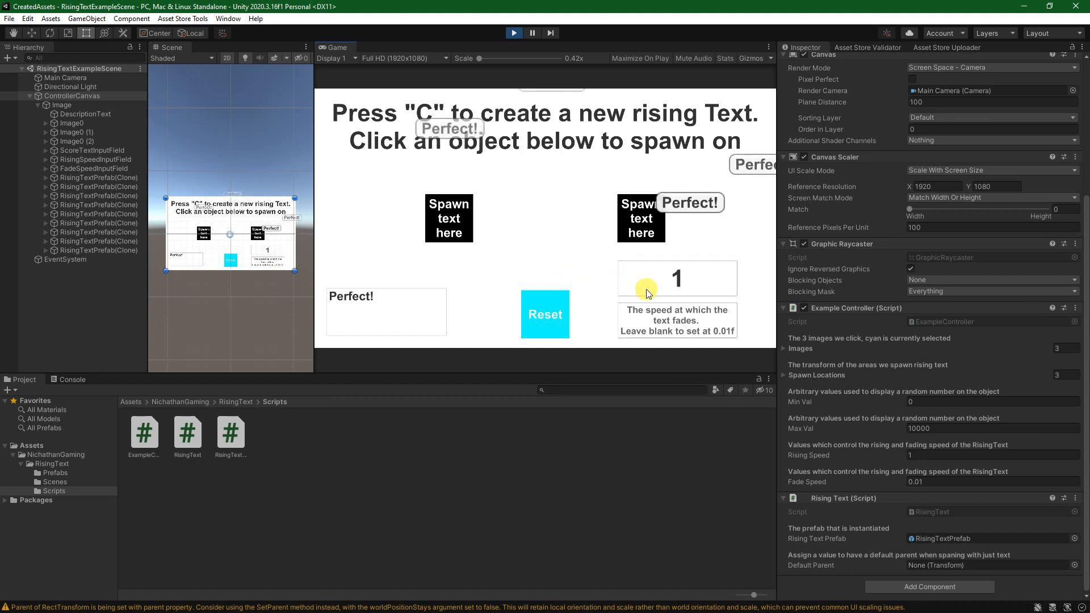
Step: Set the rising speed to 0.5 and spawn several rising texts with it
click(681, 284)
text(0.5)
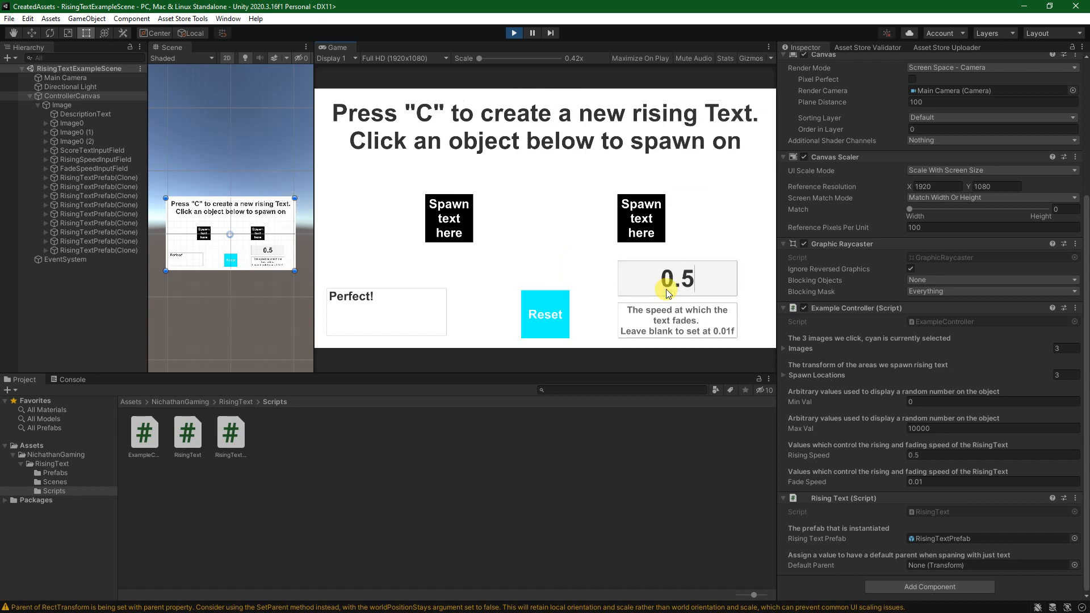
click(558, 220)
key(c)
key(c)
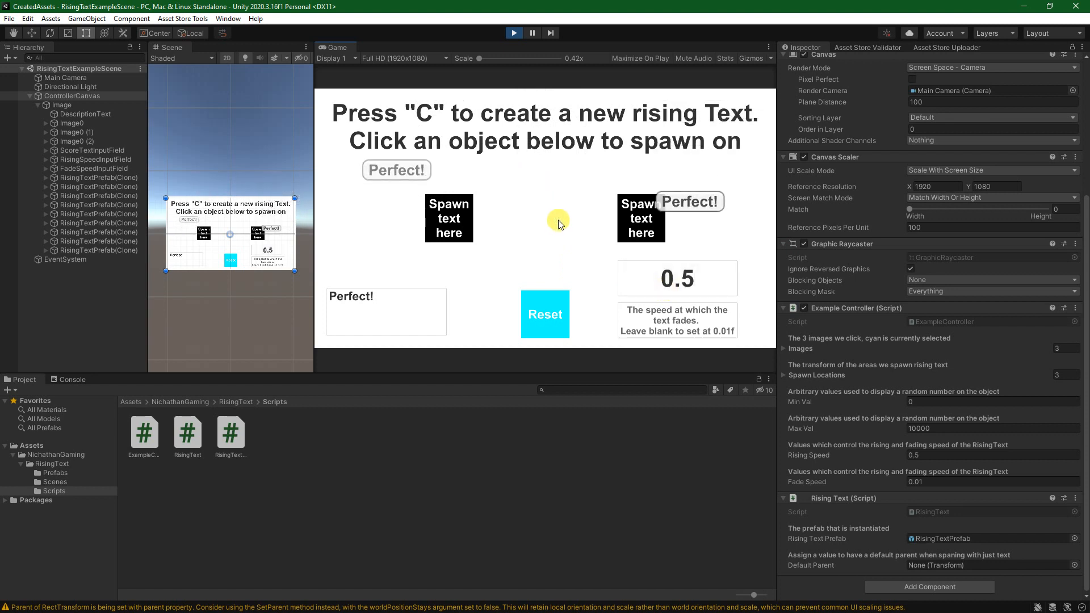
key(c)
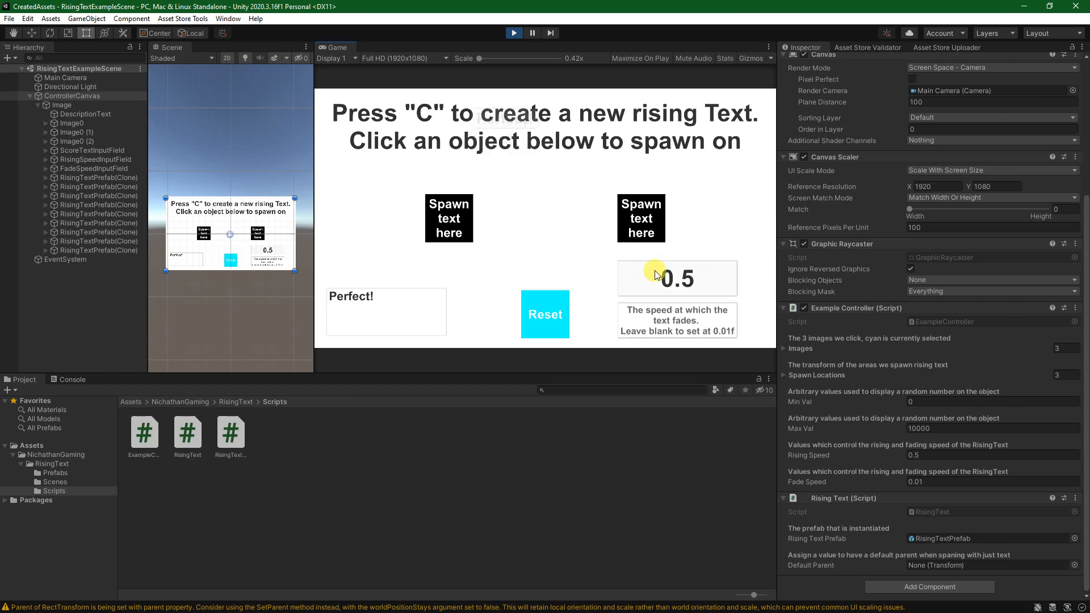
Step: Change the rising speed to 0.25 and spawn several rising texts with it
click(705, 282)
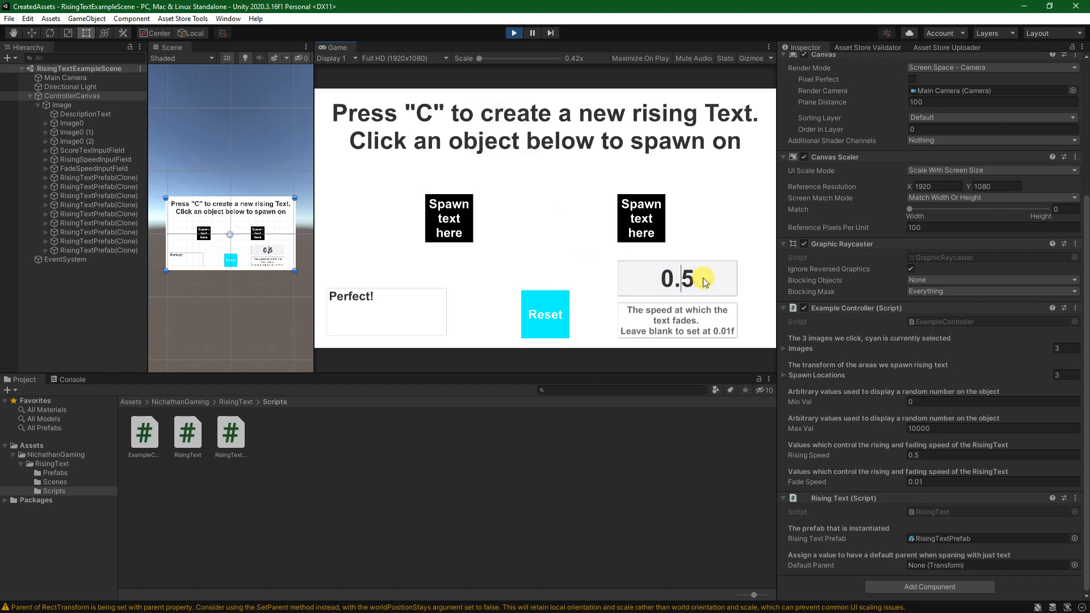
text(2)
click(553, 222)
key(c)
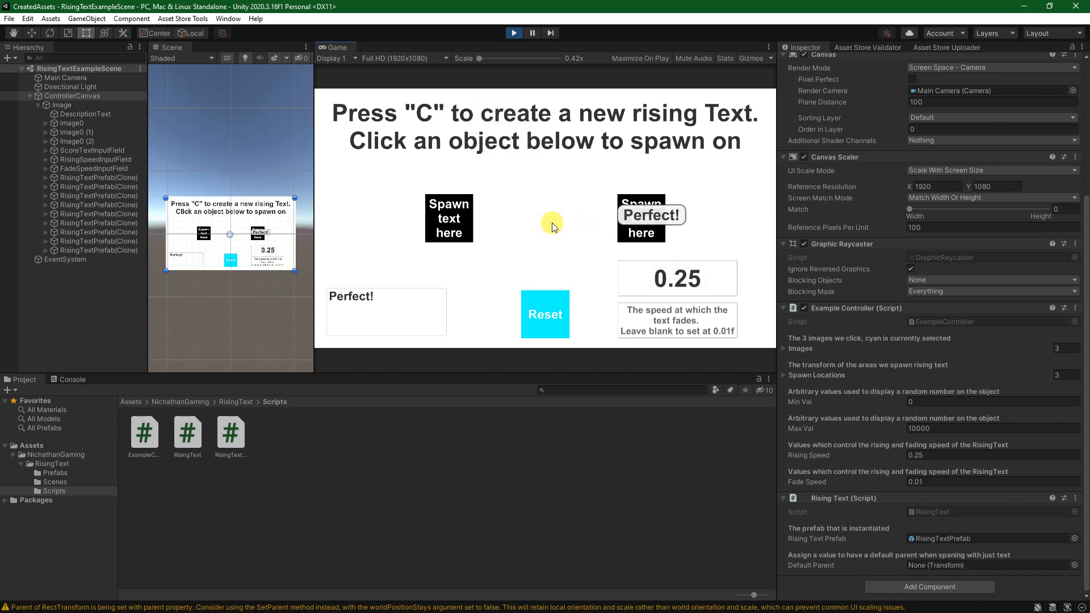
key(c)
key(c)
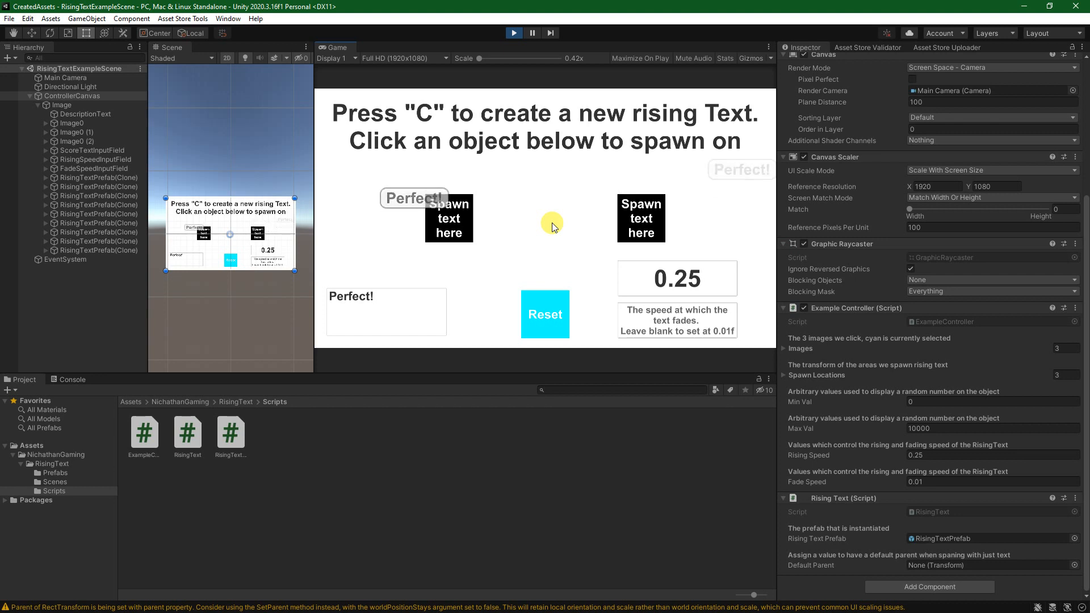
Step: Replace the rising speed with 2 and spawn several rising texts with it
click(683, 270)
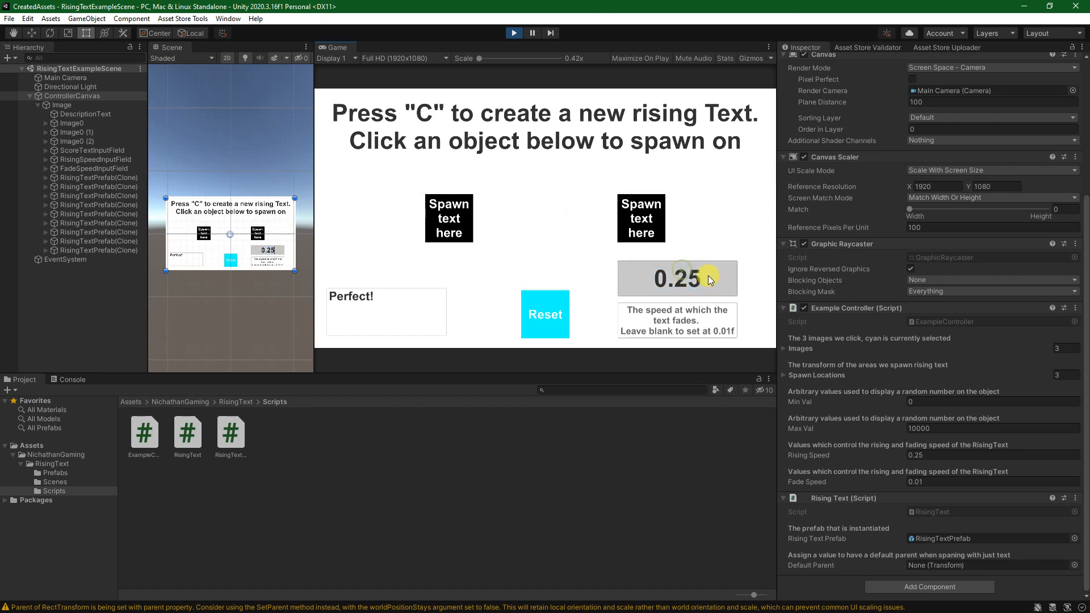
drag(709, 278, 649, 279)
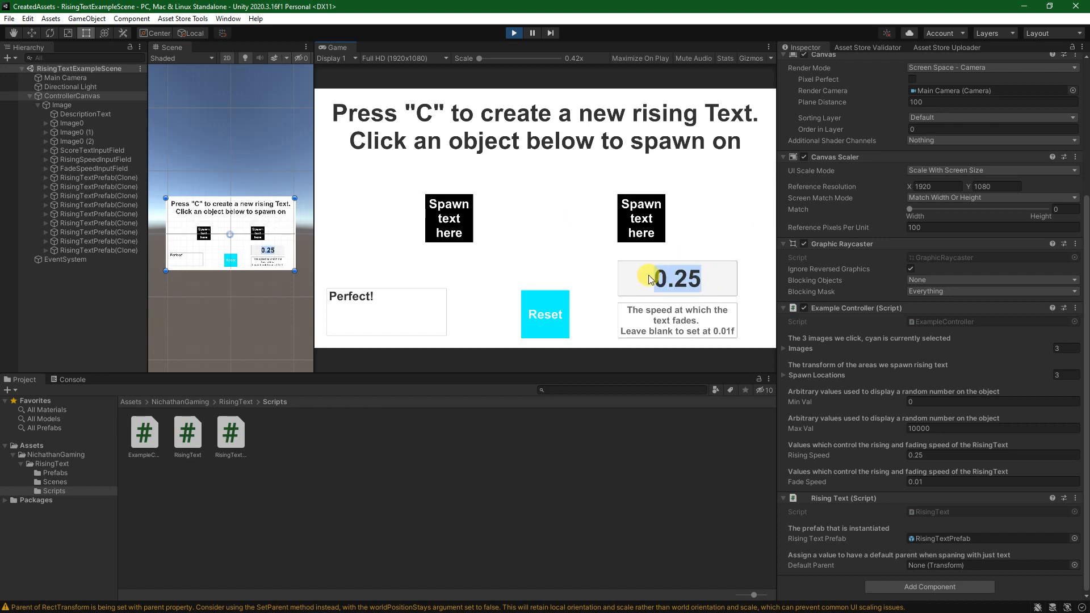
text(2)
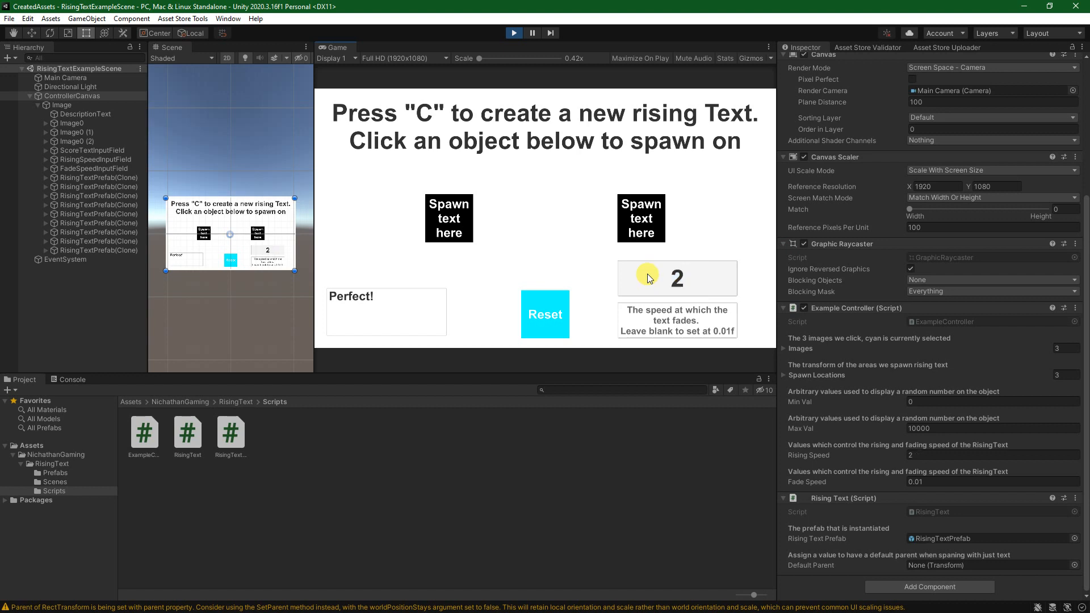
key(c)
key(c)
key(c)
key(c)
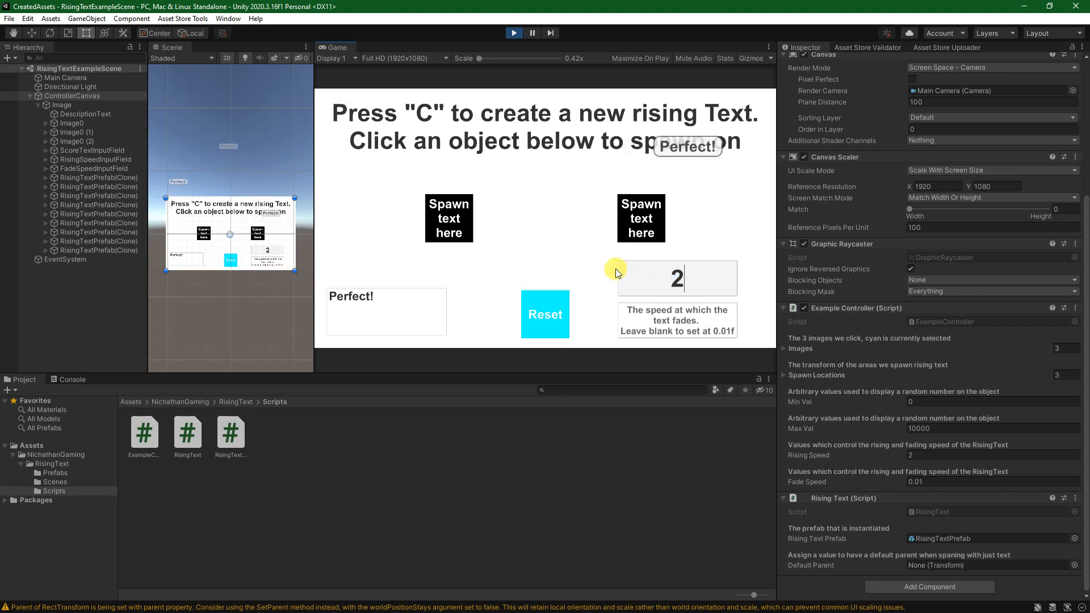
Step: Replace the rising speed with 5 and spawn a series of rising texts with it
key(BackSpace)
text(5)
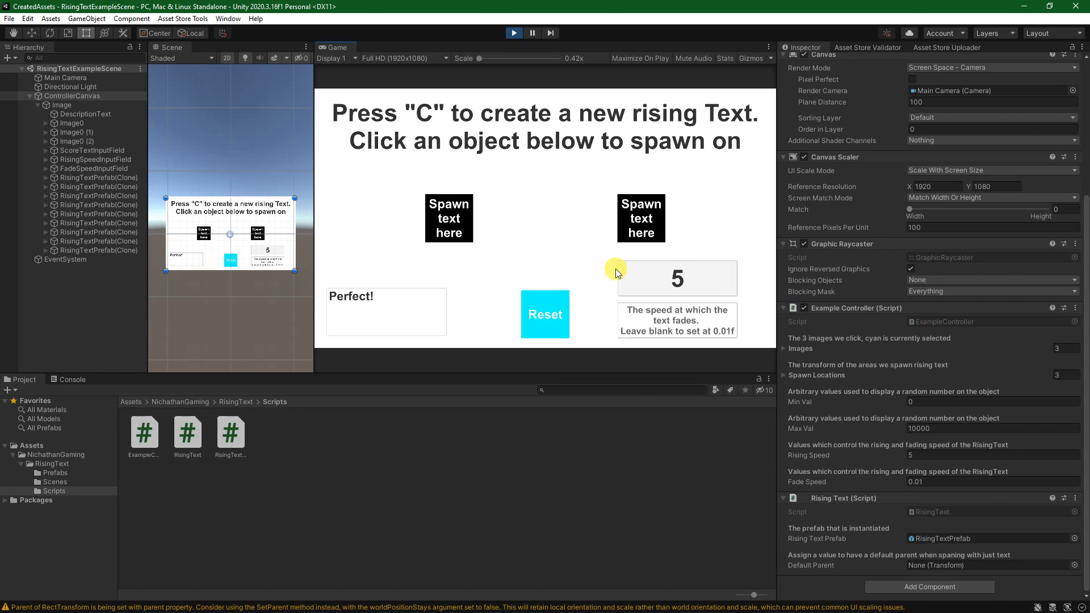
key(c)
key(c)
key(c)
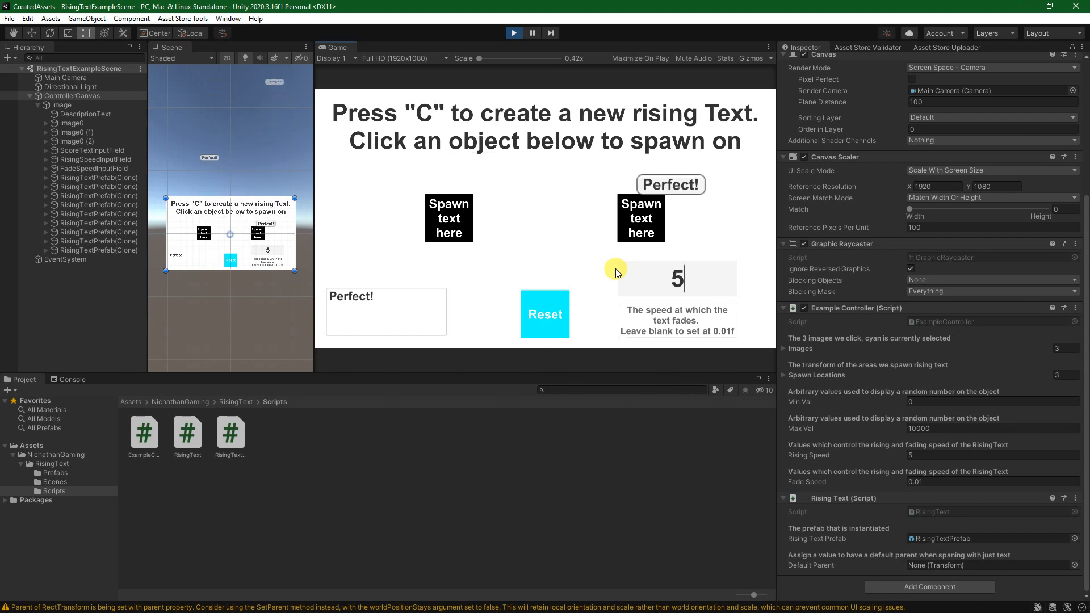
key(c)
key(c)
key(c)
key(c)
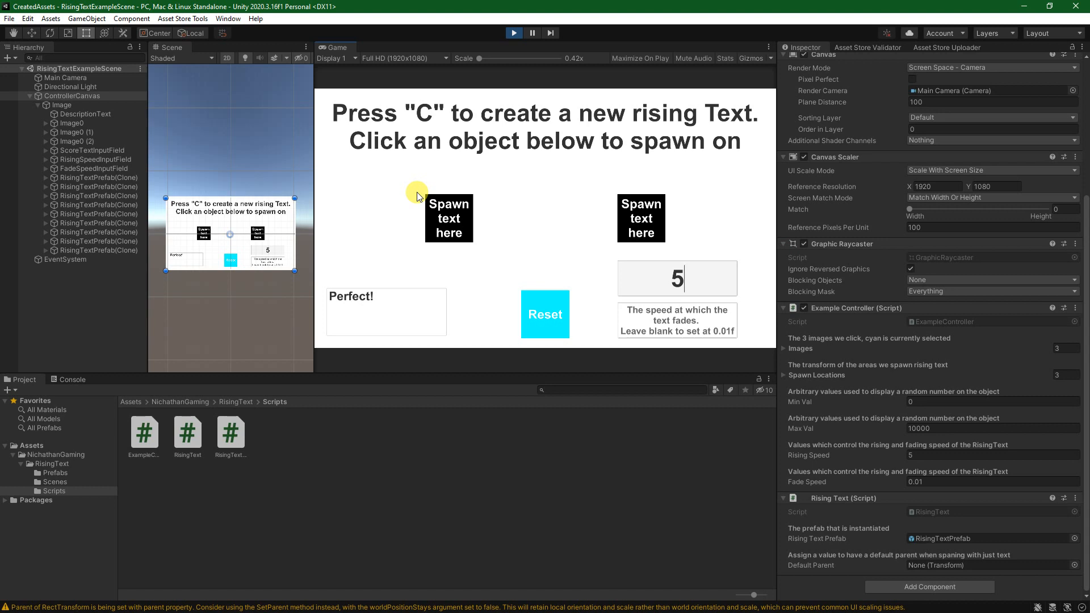
Step: Set the rising speed to 0.25 and the fade speed to 0.01, and spawn rising text with these speeds
key(BackSpace)
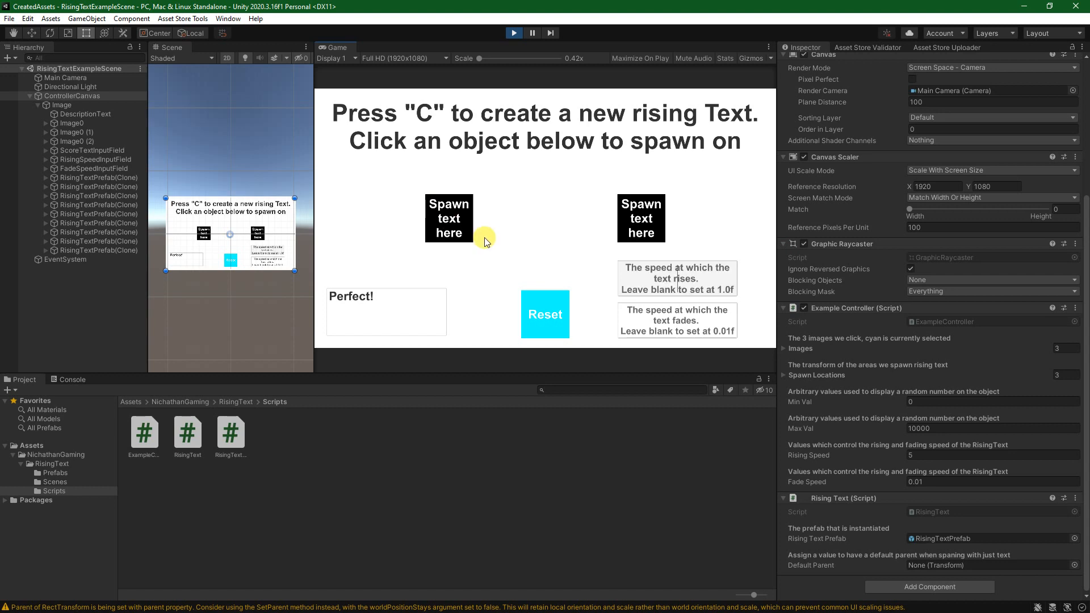
text(0.25)
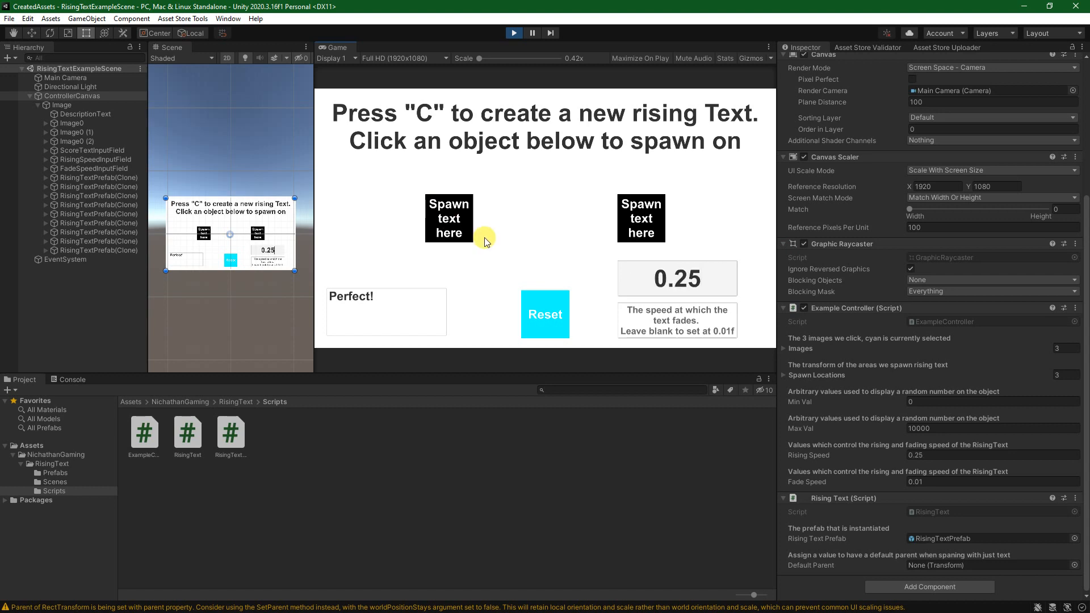
click(669, 332)
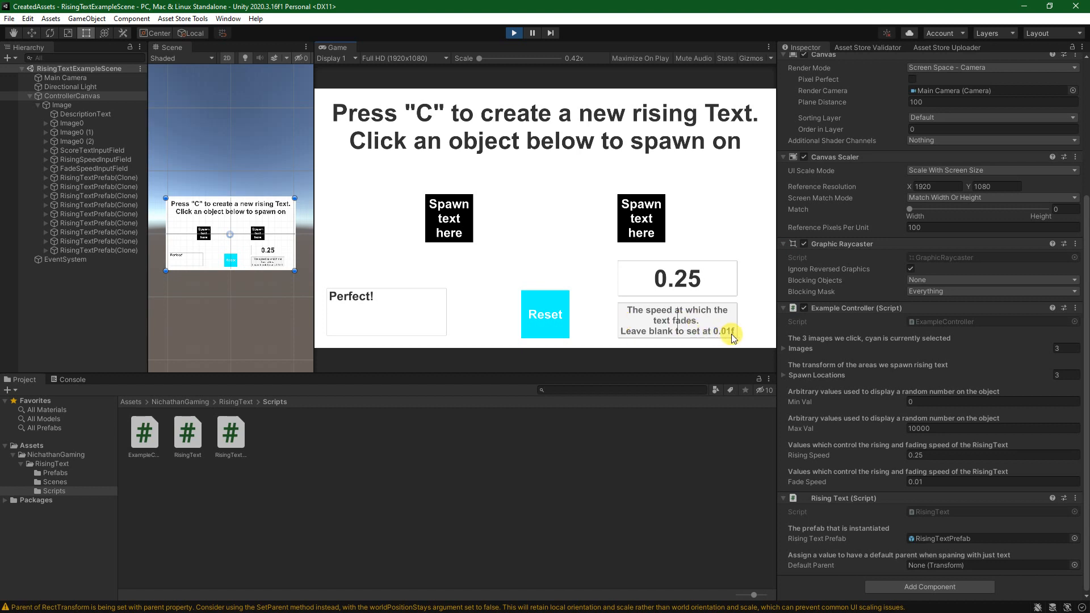
text(0.01)
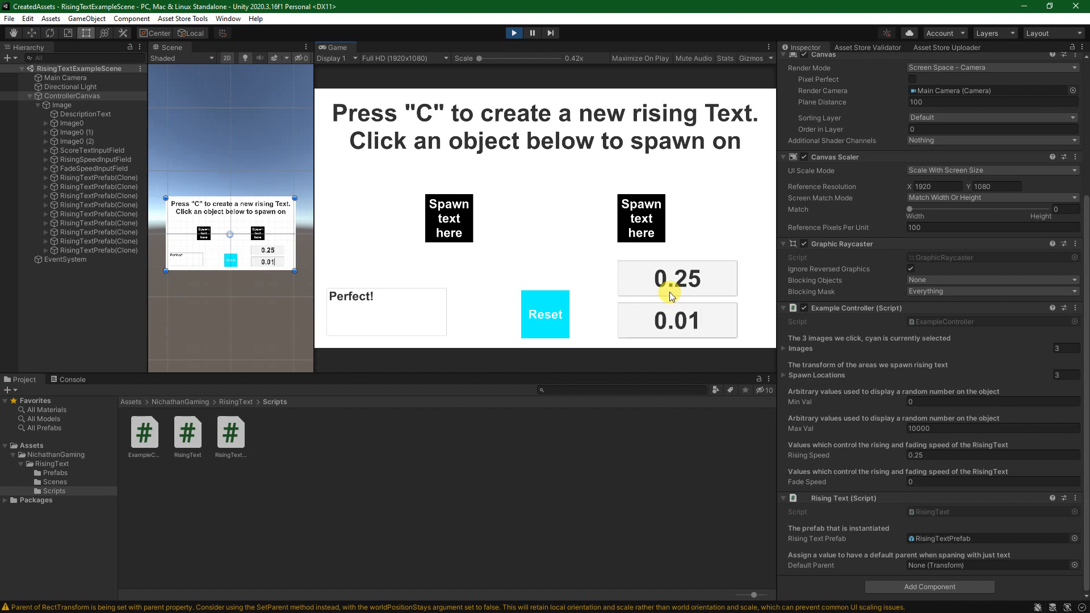
click(584, 248)
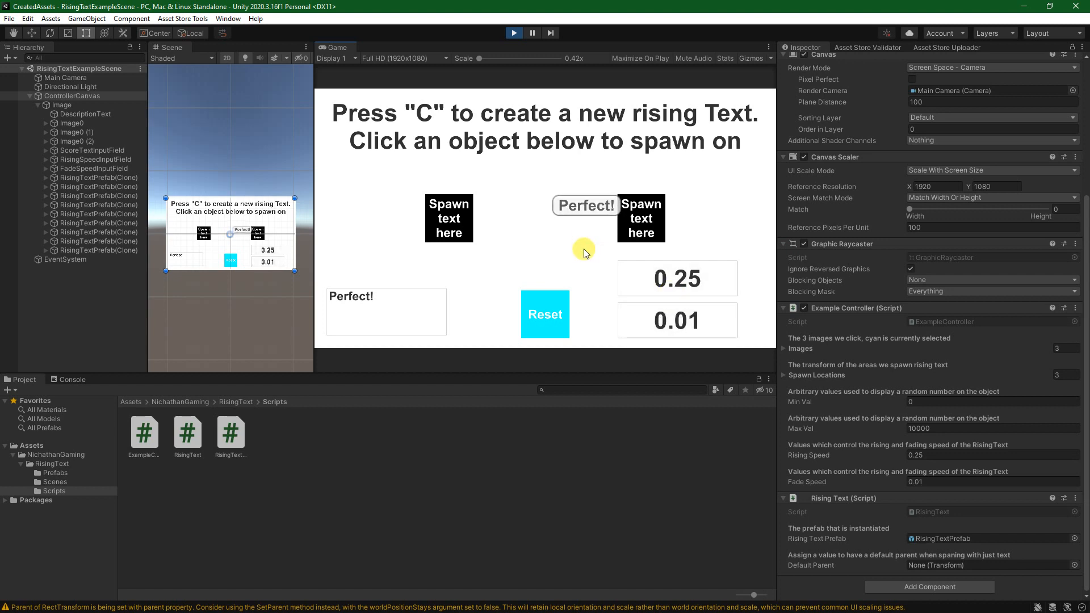
key(c)
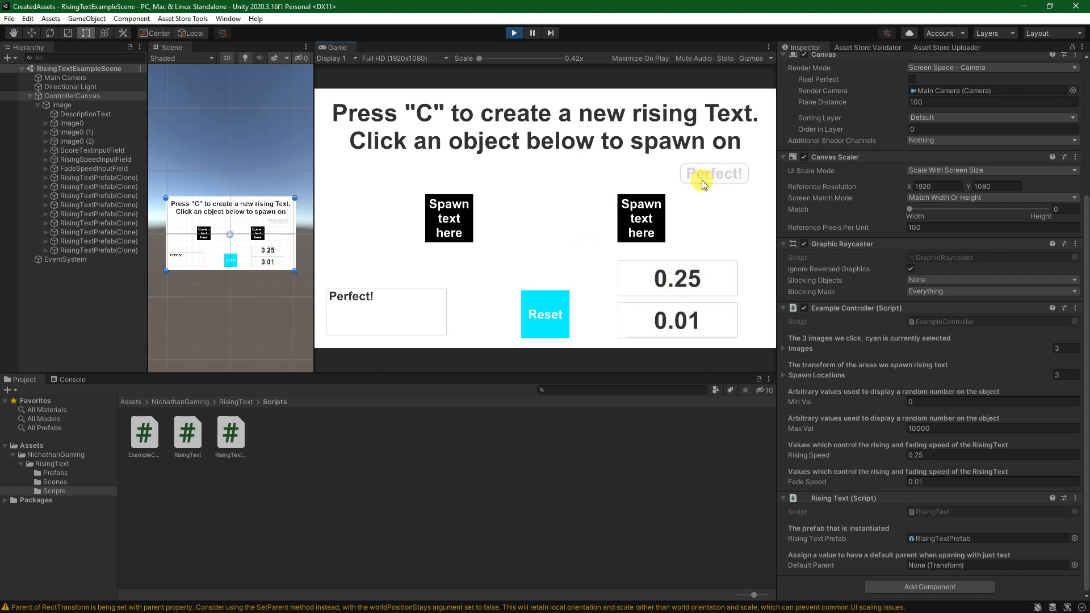
Step: Change the fade speed to 0.1 and spawn several rising texts with it
drag(701, 318, 674, 324)
text(1)
click(546, 241)
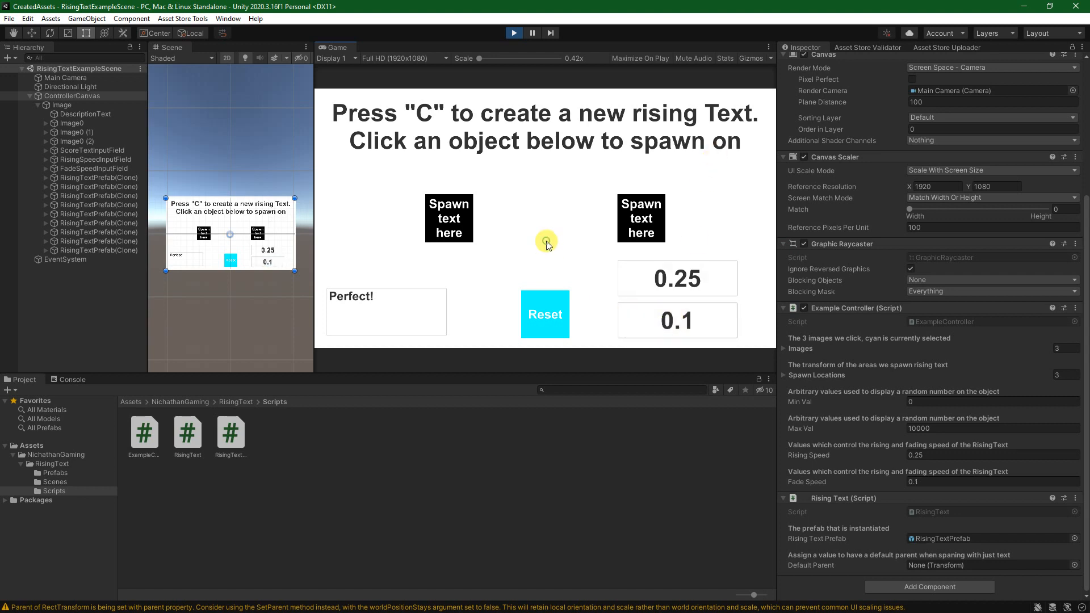
key(c)
key(c)
key(c)
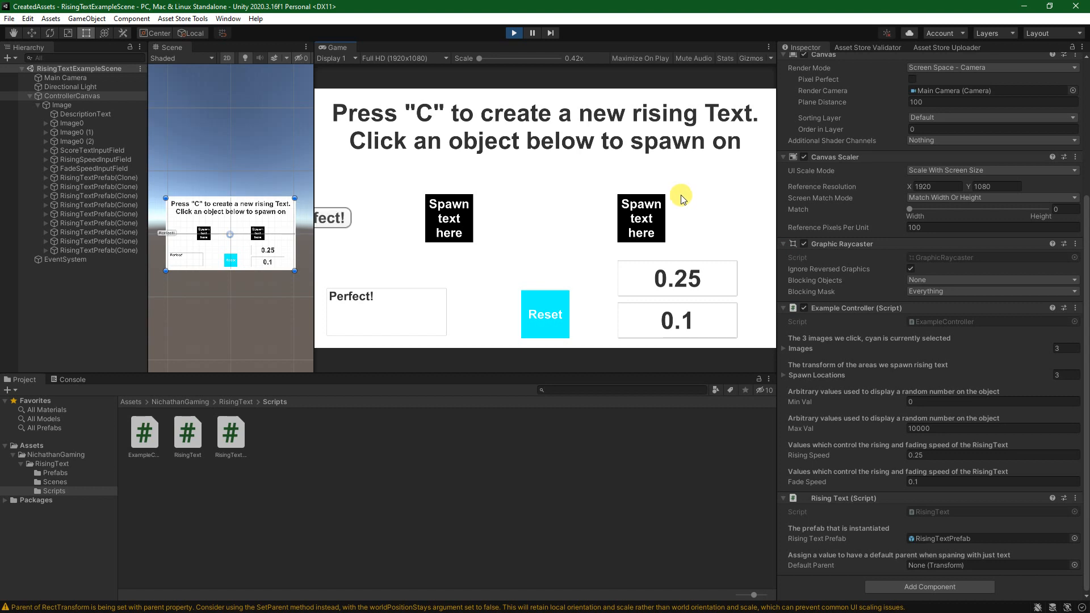
Step: Spawn a rising text with the fade speed set to 0.005, and stop the running example scene
click(694, 322)
double_click(687, 321)
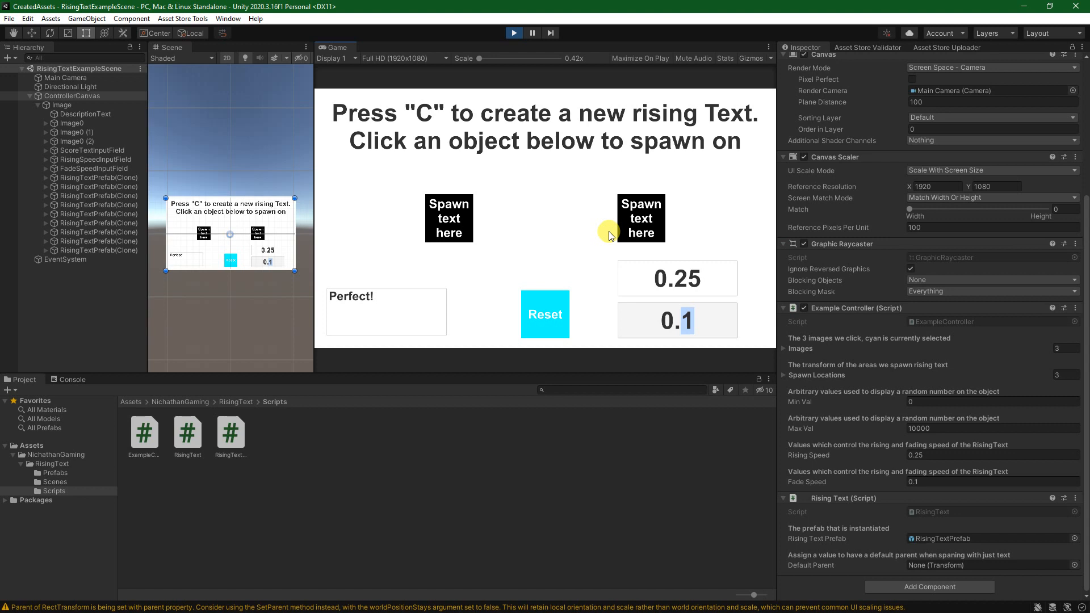
text(005)
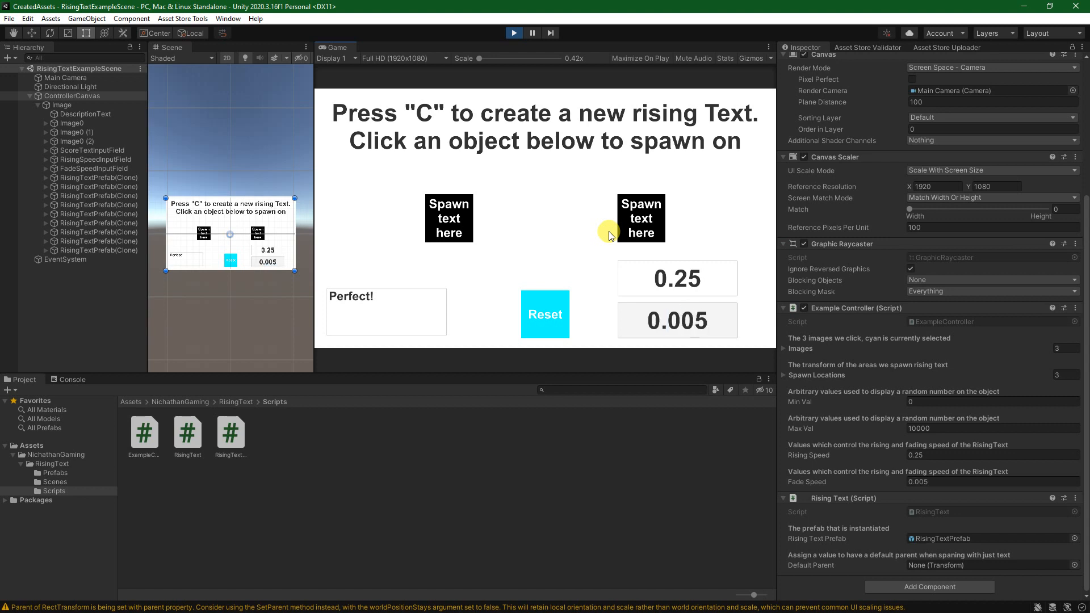
click(577, 232)
key(c)
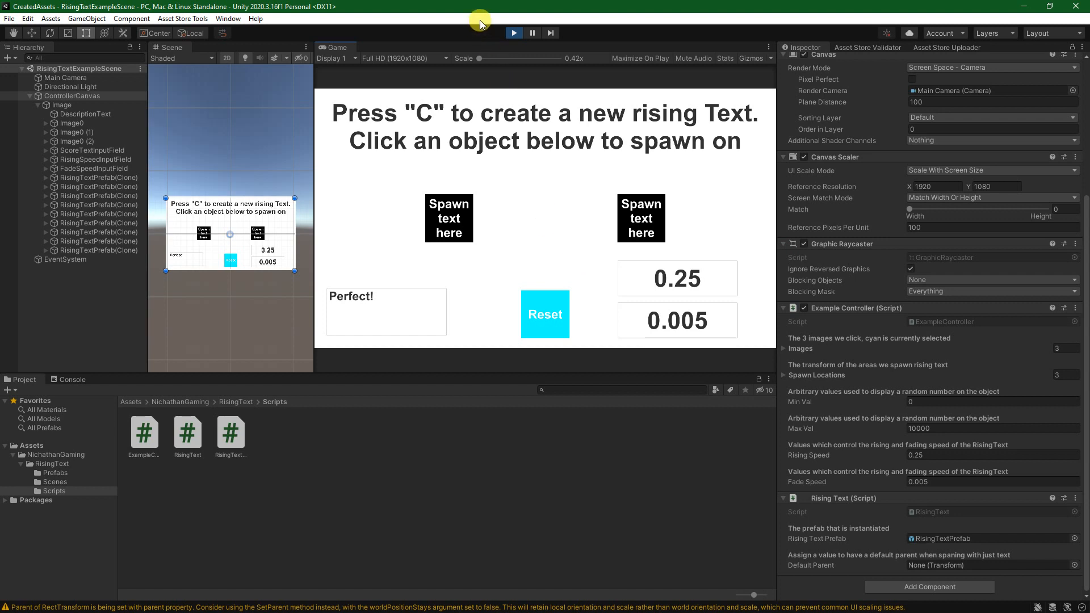
click(513, 34)
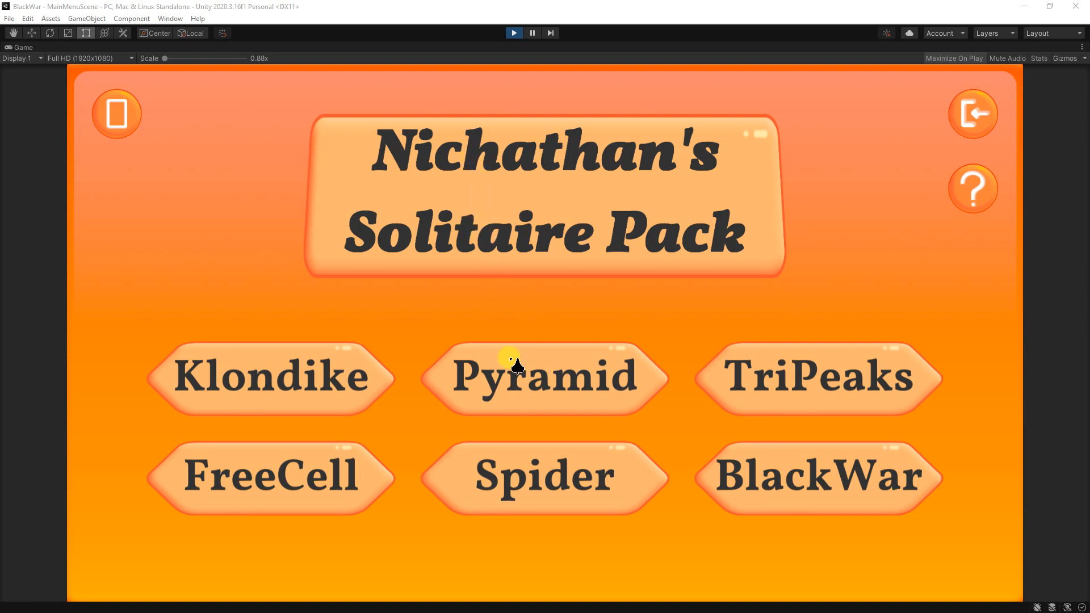
Step: In the BlackWar project's running game, start Pyramid and remove the king of diamonds and the queen and ace of diamonds pair
click(480, 363)
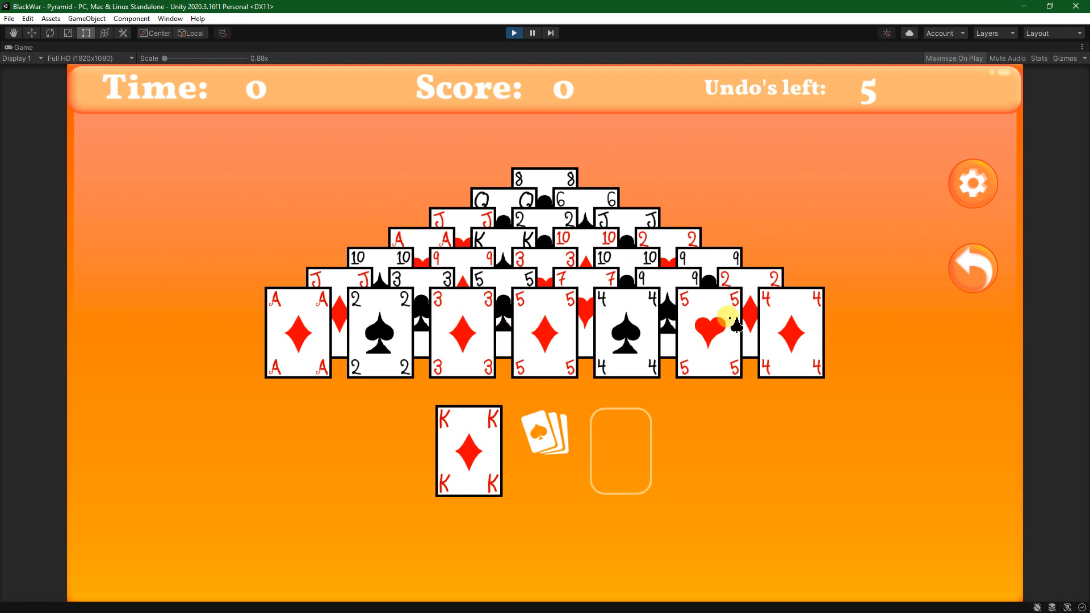
click(464, 428)
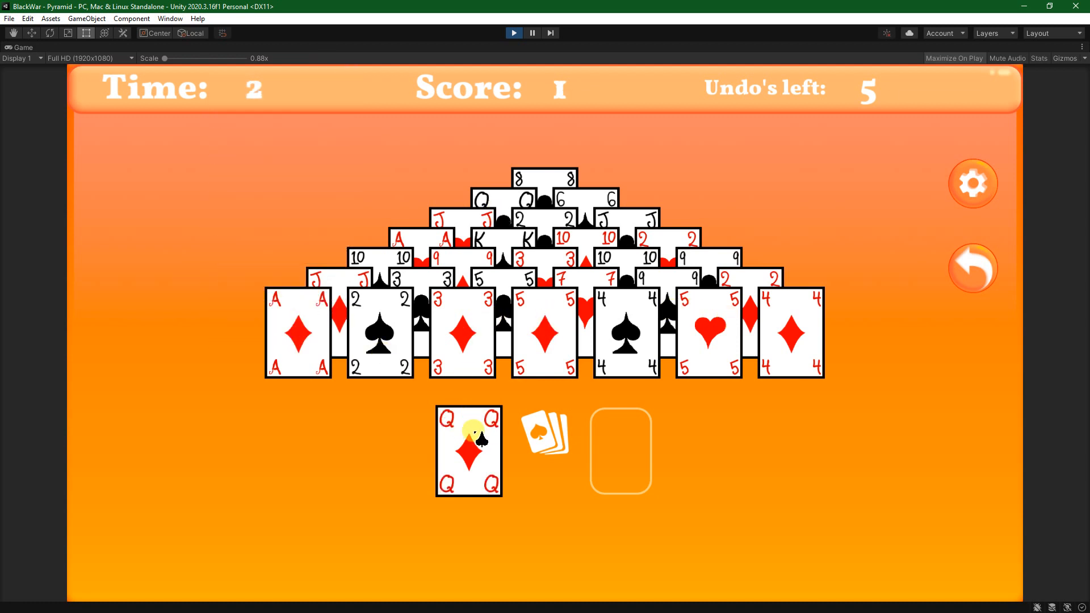
click(475, 433)
click(315, 332)
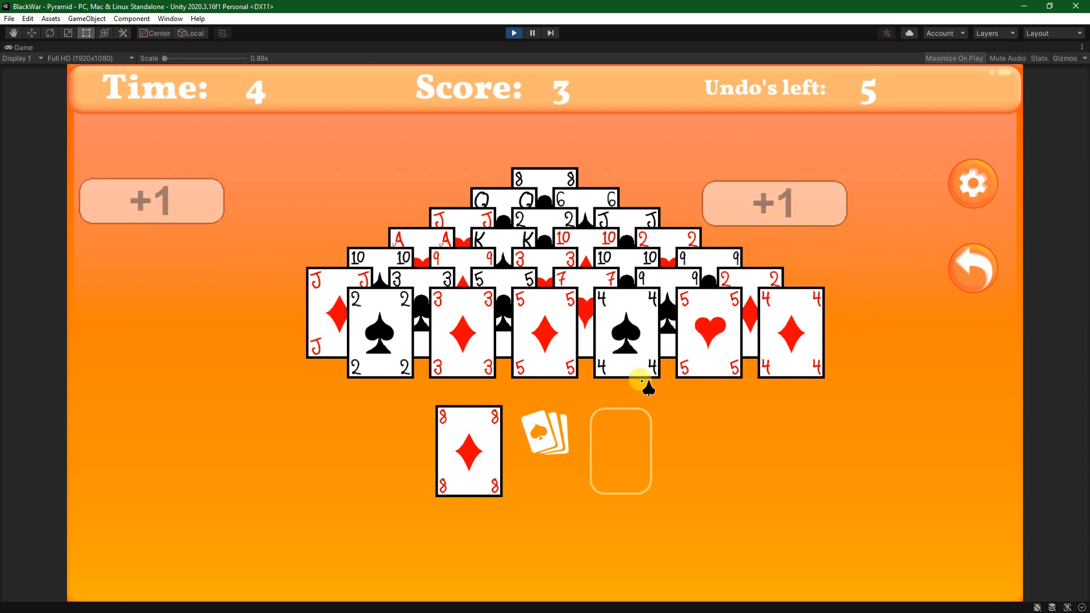
Step: Remove the eight and five of diamonds pair, and draw from the stock to remove the six and seven of diamonds pair
click(494, 432)
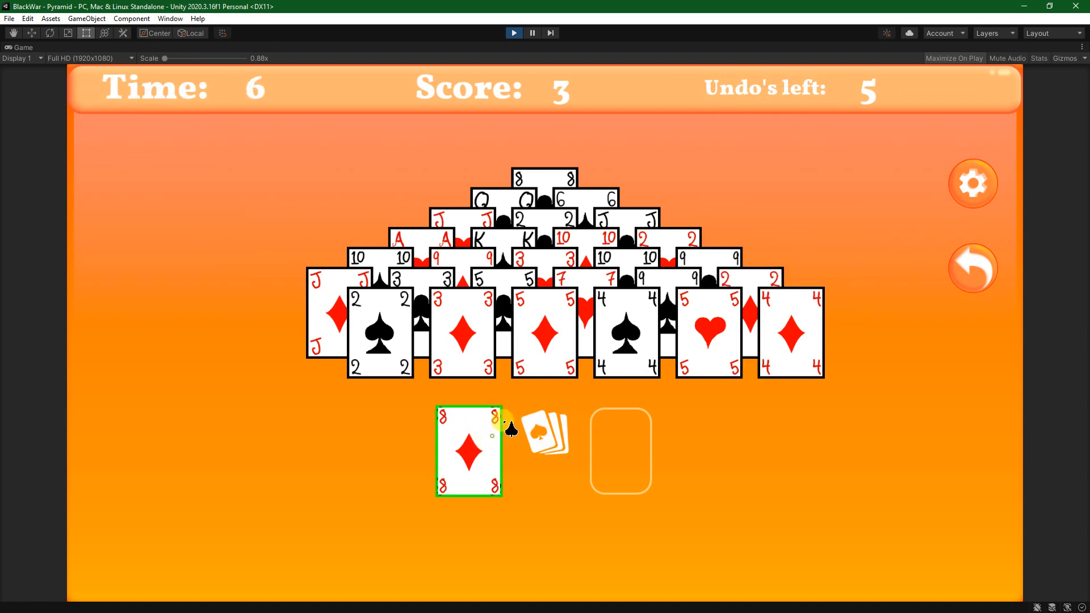
click(542, 332)
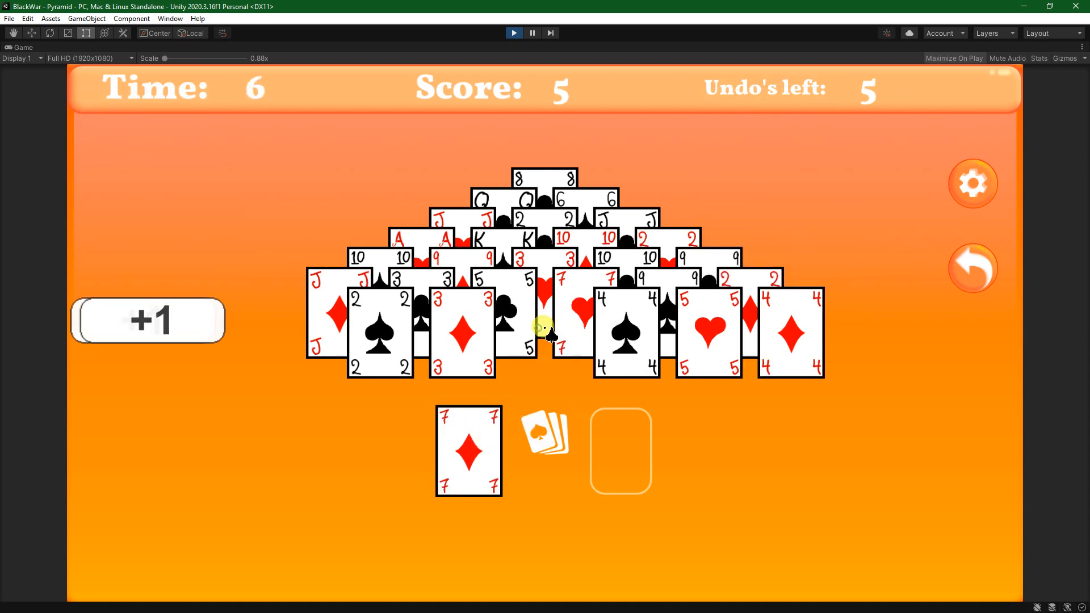
click(473, 440)
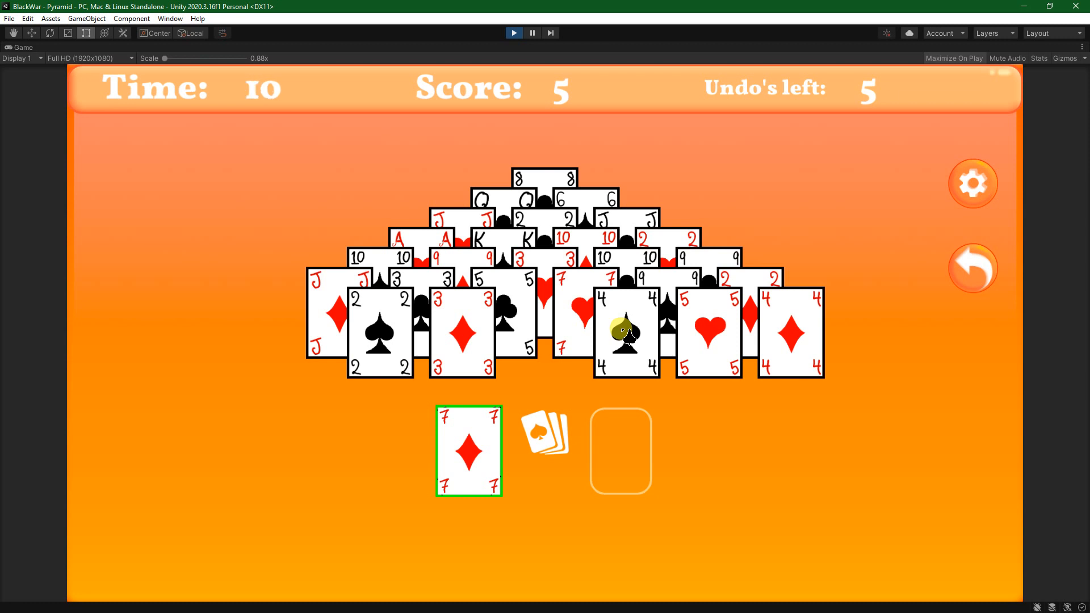
click(542, 437)
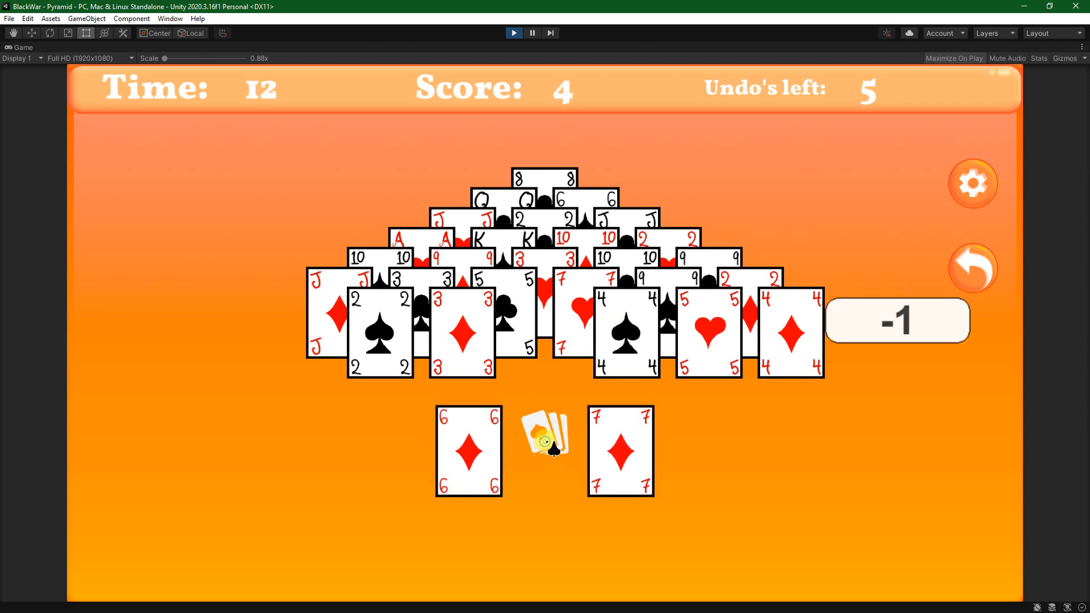
click(487, 436)
click(596, 437)
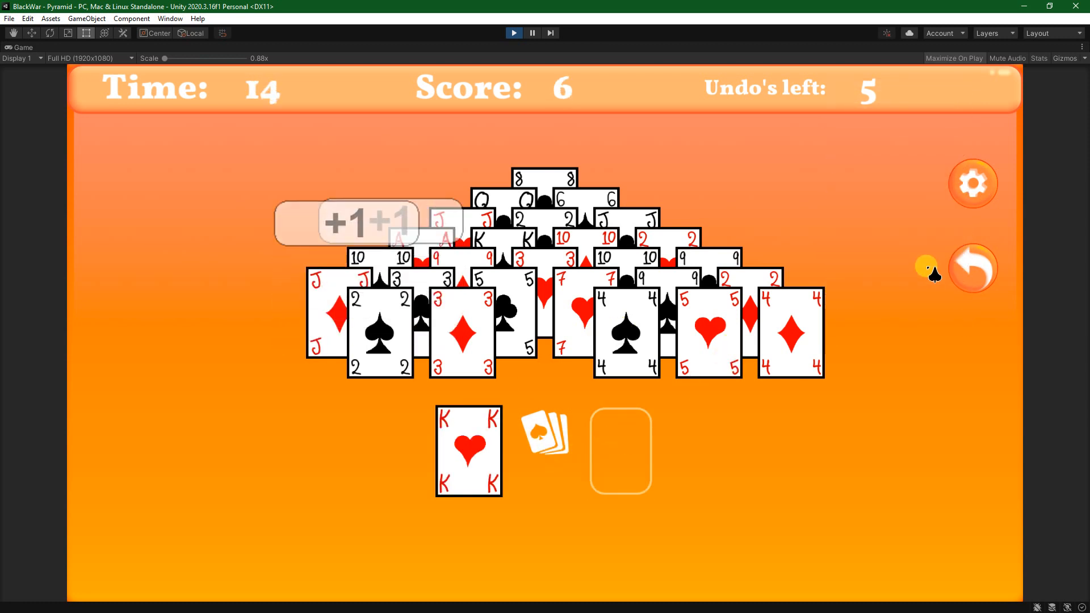
Step: Undo all the moves of the Pyramid game back to its initial deal with the king of diamonds
click(986, 257)
click(987, 255)
click(982, 255)
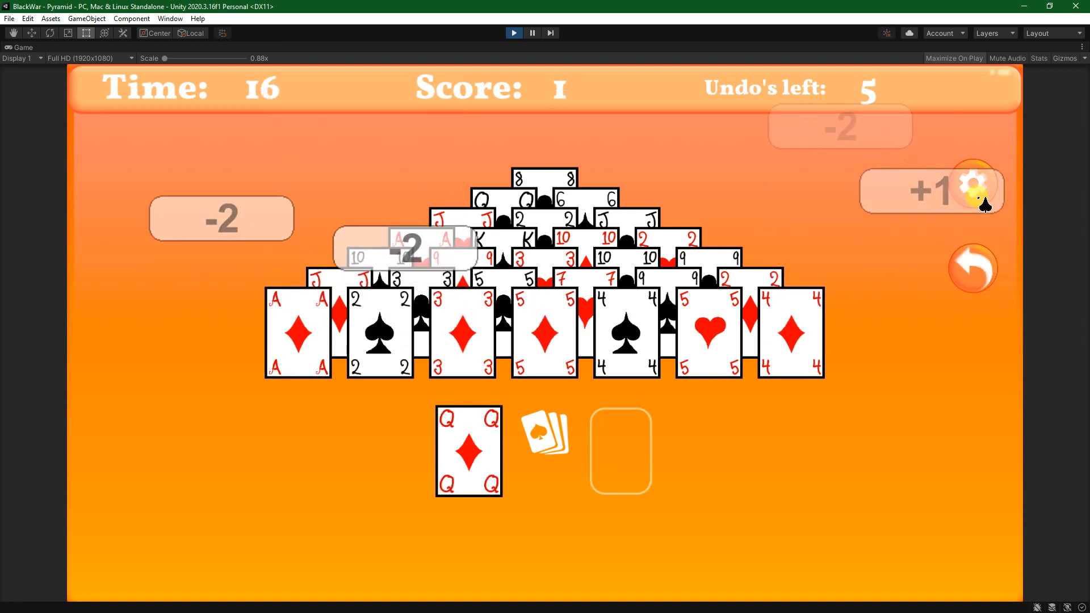
click(980, 257)
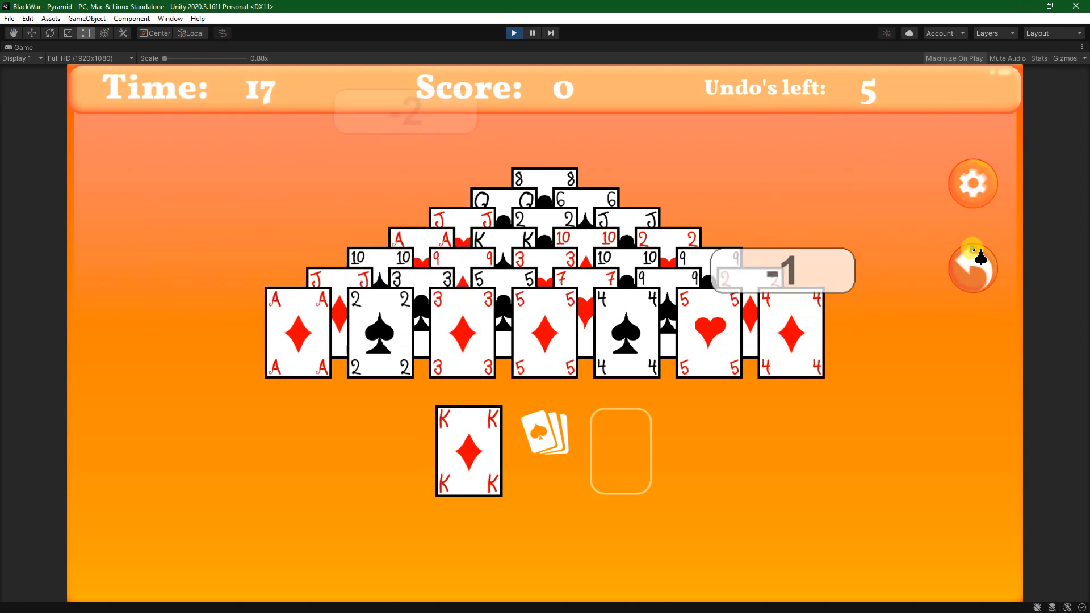
Step: Exit the Pyramid game through its options and return to the solitaire main menu
click(973, 183)
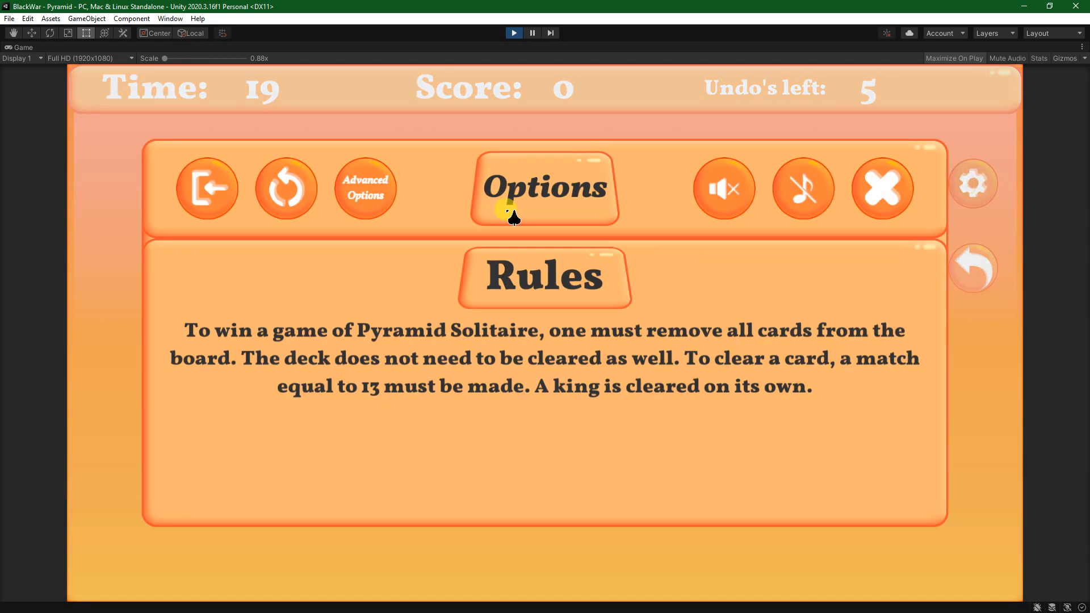
click(204, 196)
click(416, 458)
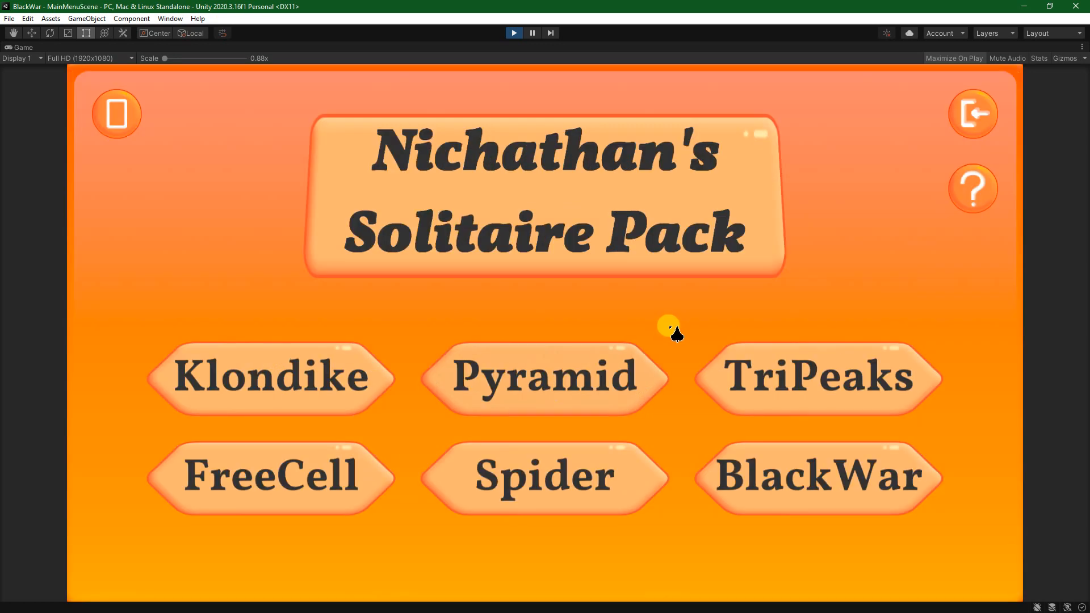
Step: Start TriPeaks, play the nine of spades onto the ten of hearts, and stop the running game
click(766, 395)
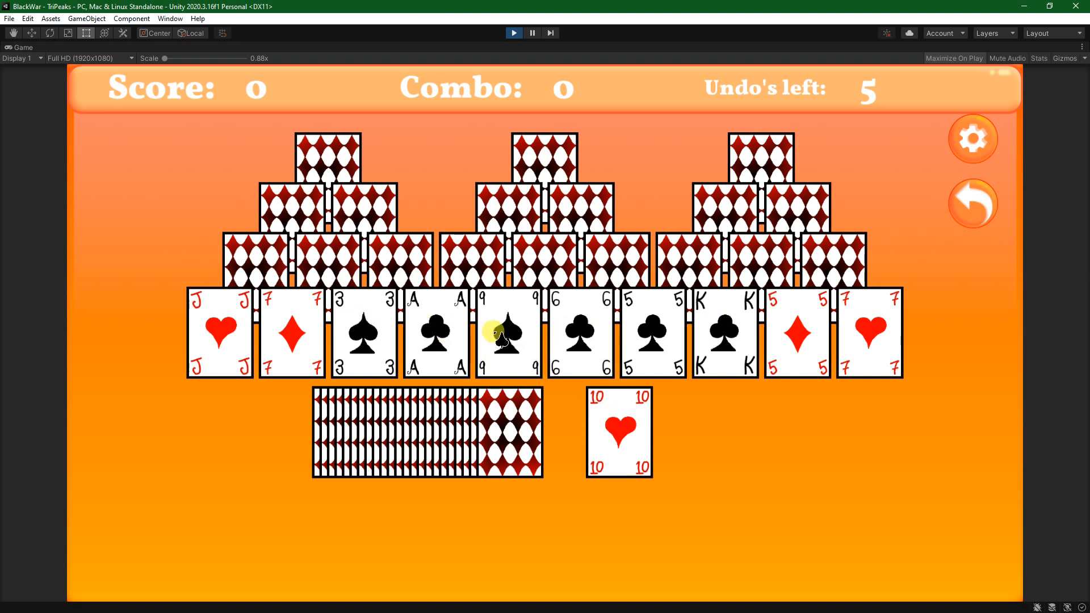
click(505, 334)
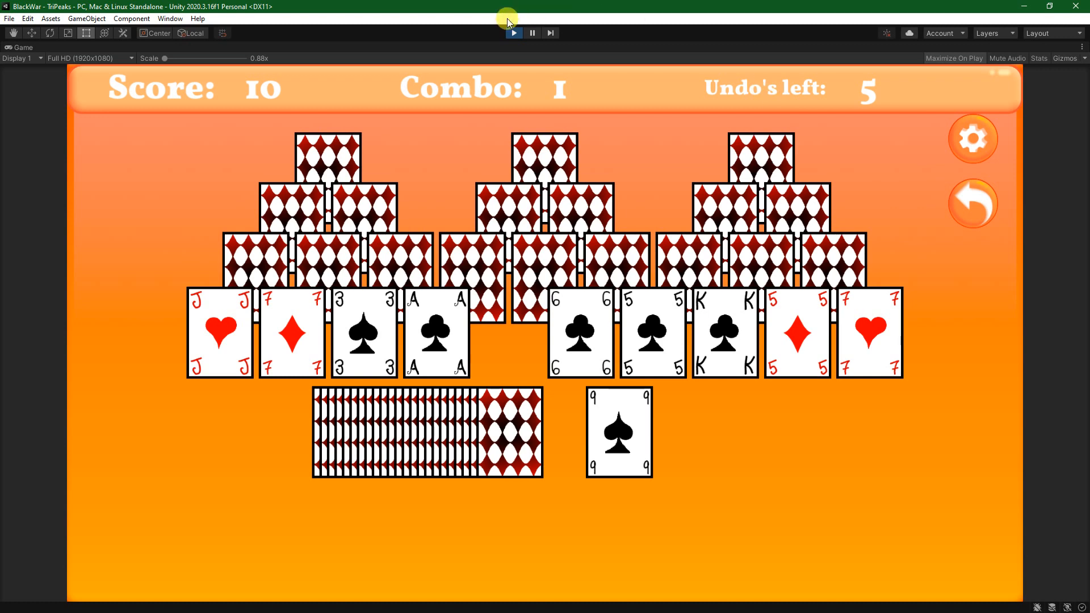
click(512, 33)
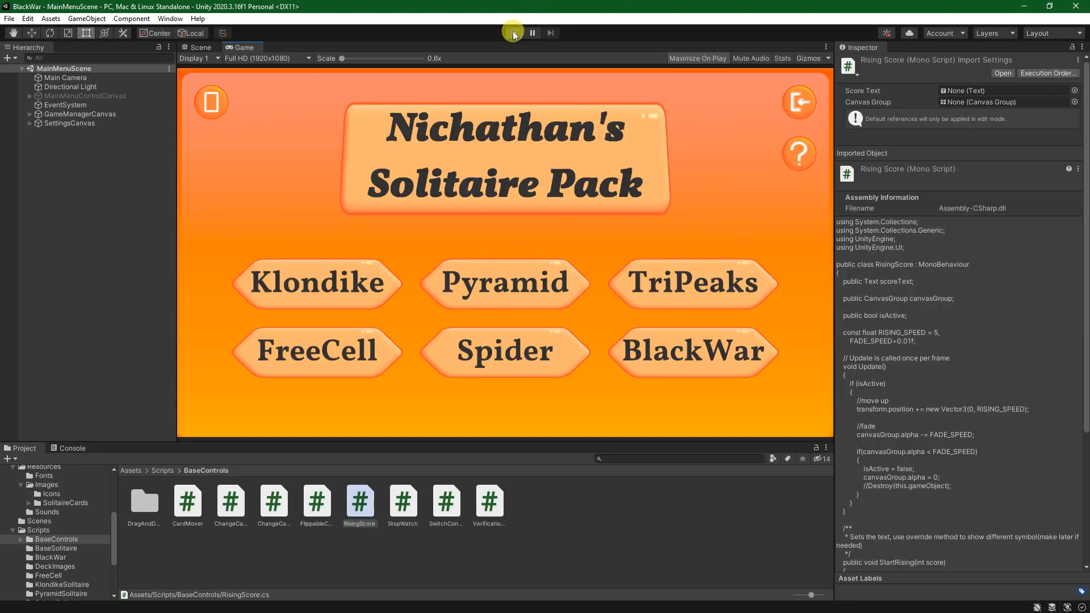